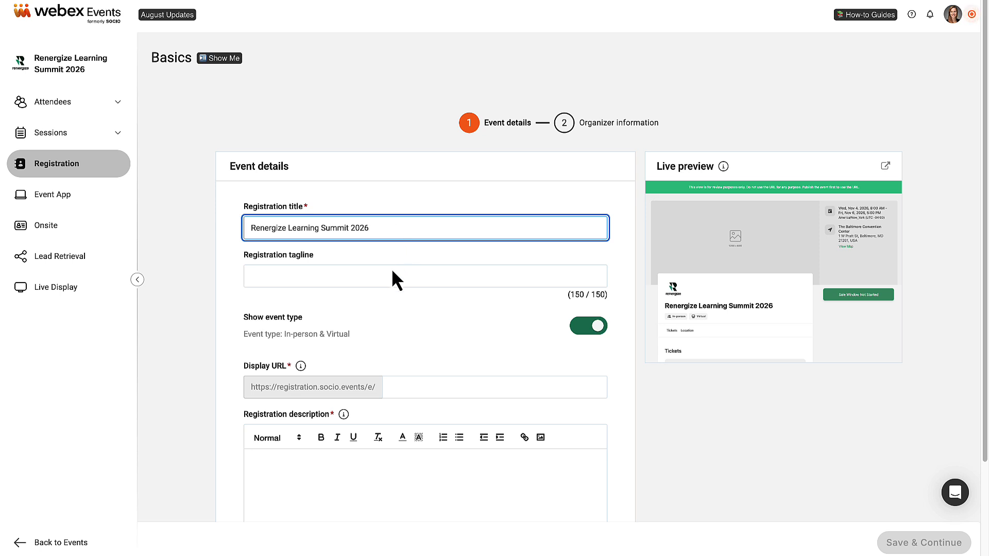
- Add the tagline 'Don't miss out!' and set the event URL ending to rls2026
left_click(380, 276)
type("Don't miss out!")
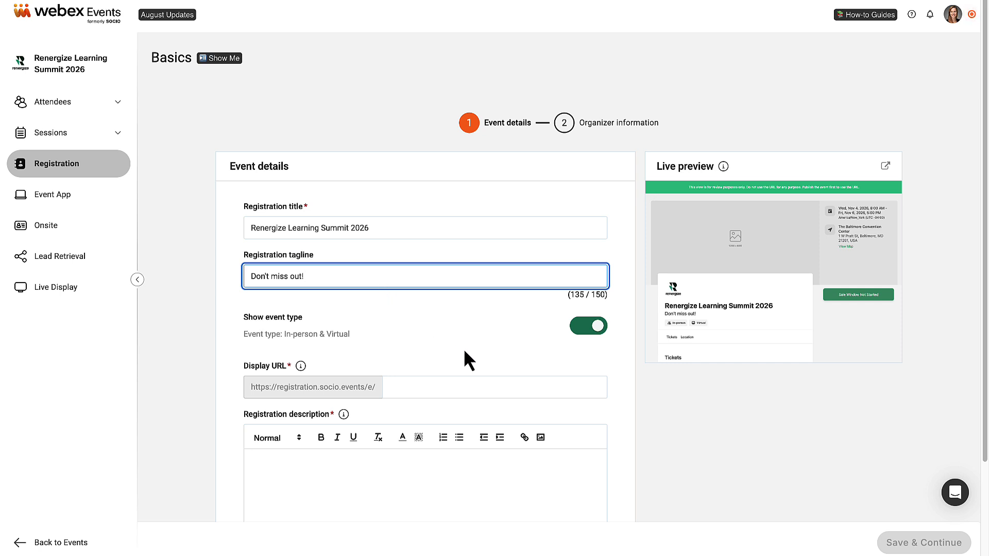
left_click(576, 329)
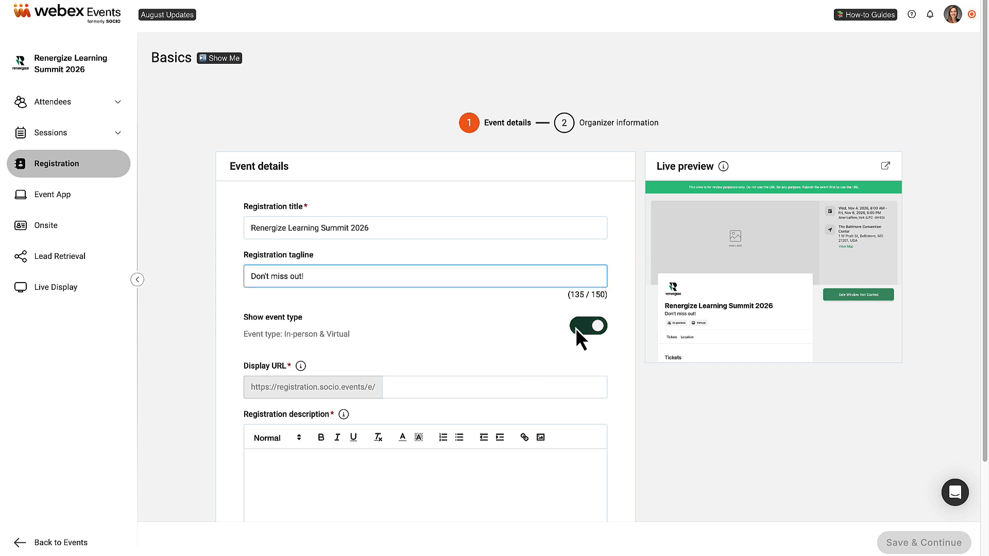
left_click(576, 327)
left_click(575, 327)
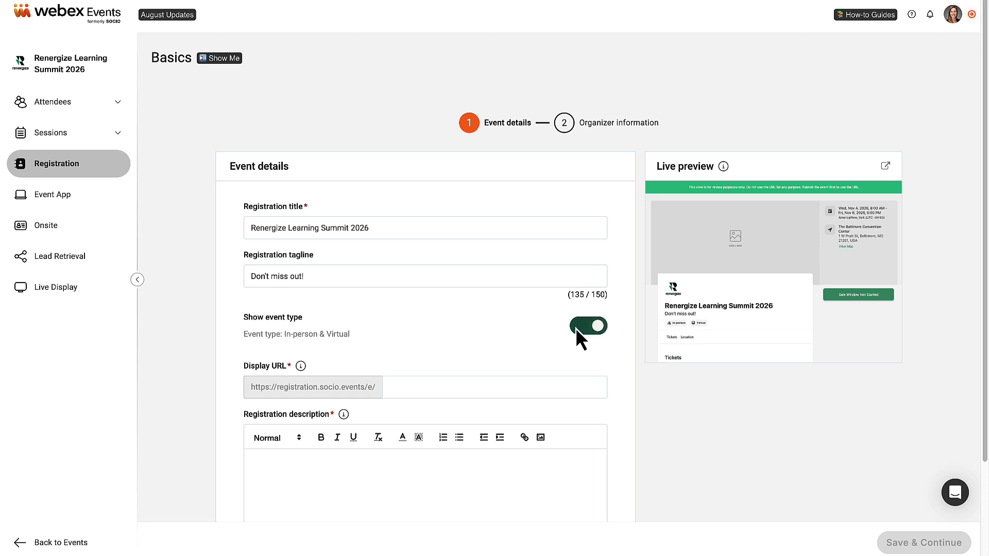
left_click(509, 388)
type("rls2026")
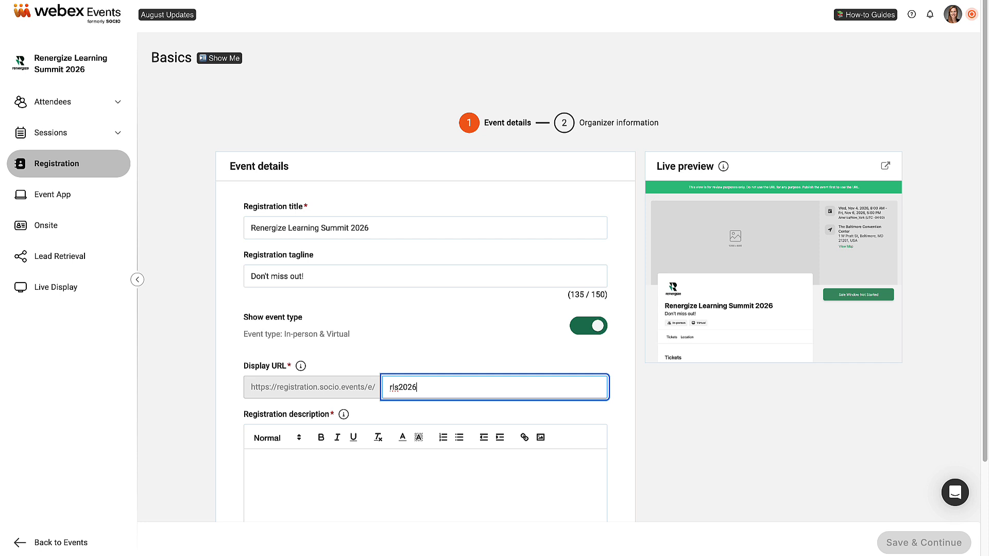
- Paste the welcome description, make the event paid in US dollars, and save the details
left_click(402, 486)
key("ctrl+v")
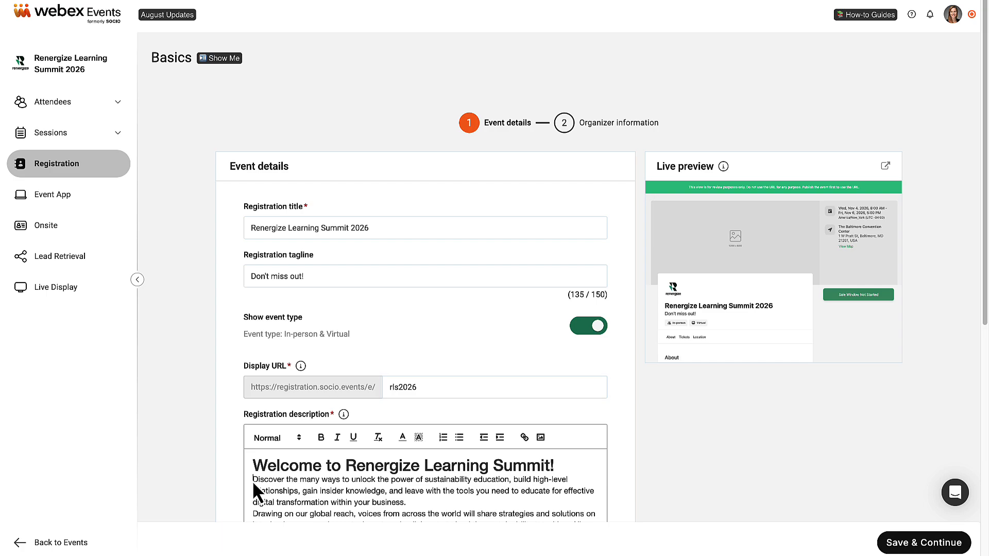
scroll(841, 258, "down", 4)
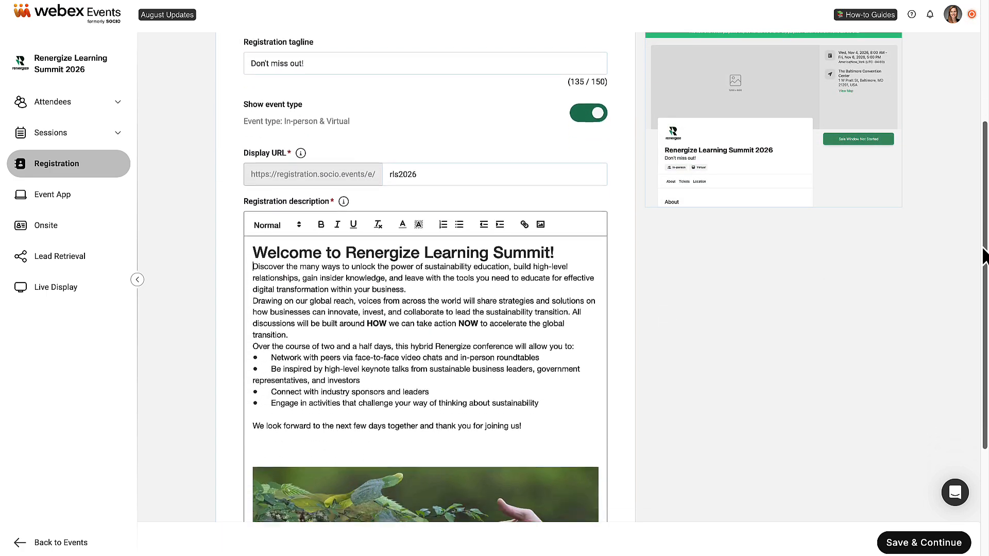
scroll(983, 256, "down", 4)
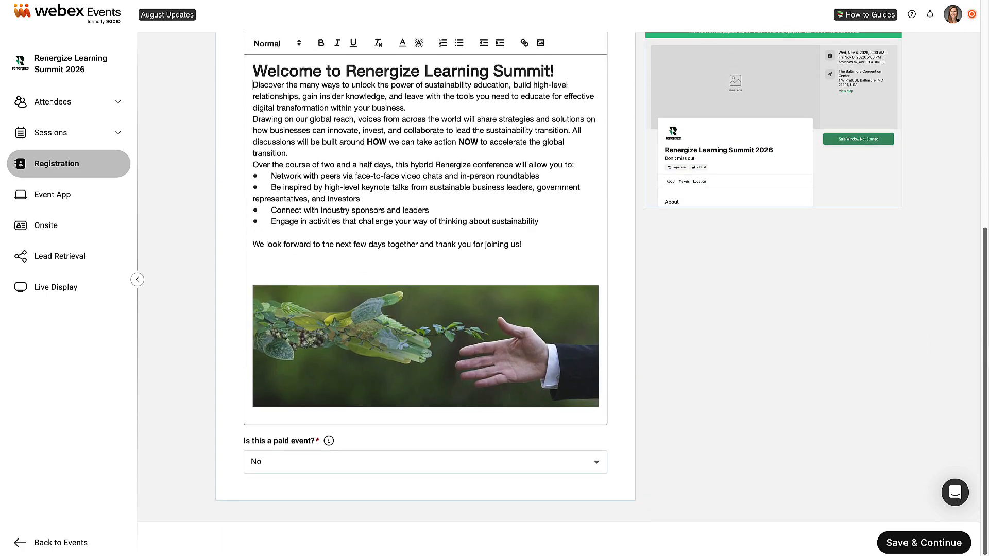
left_click(595, 454)
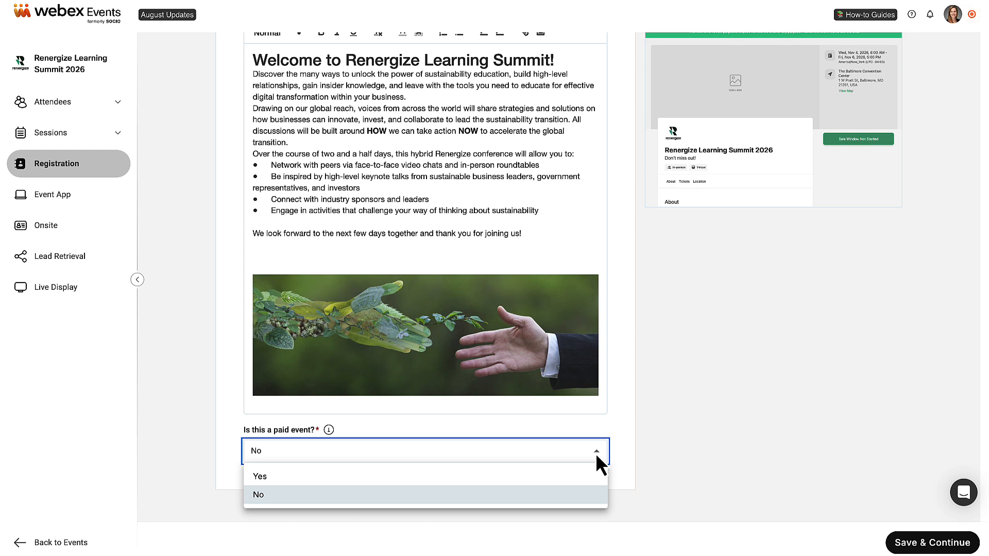
left_click(581, 474)
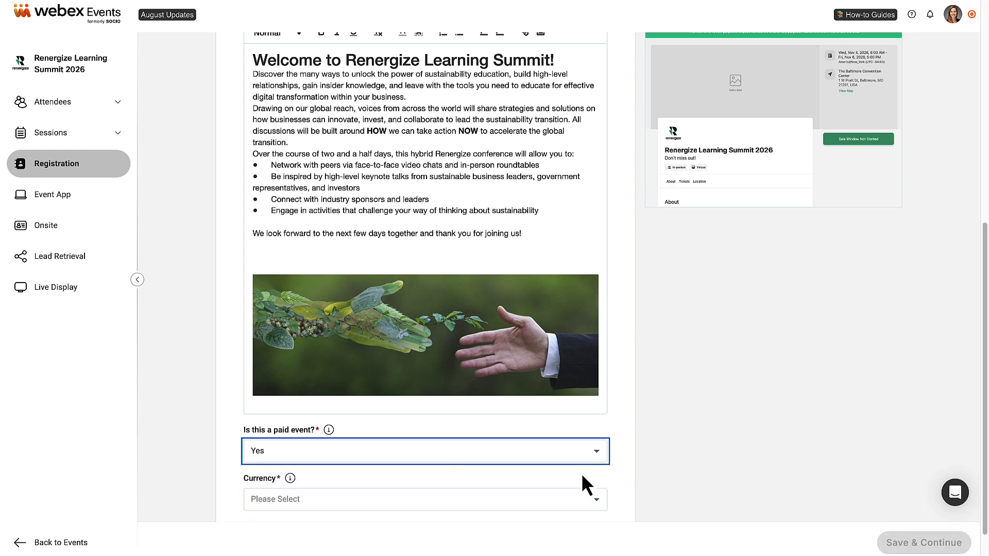
scroll(983, 466, "down", 1)
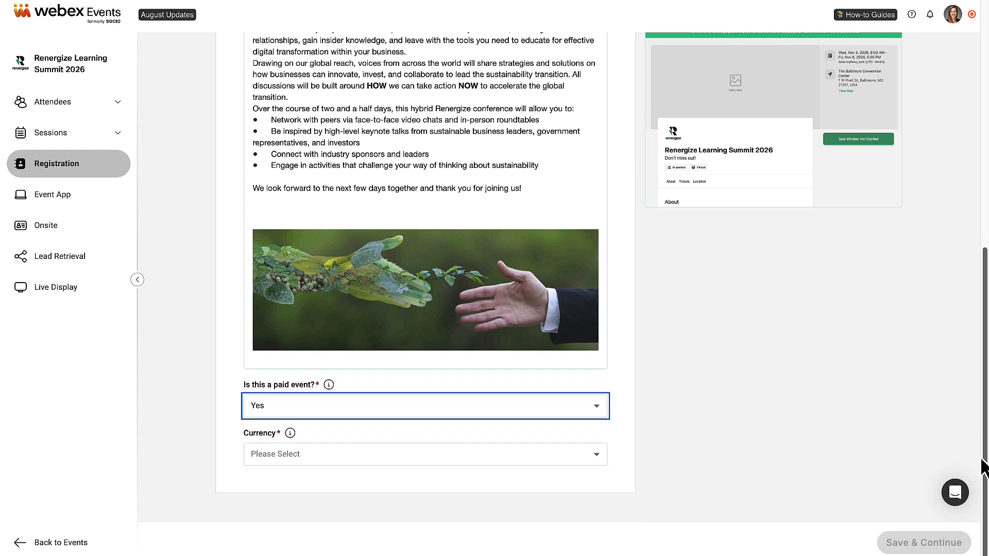
left_click(597, 454)
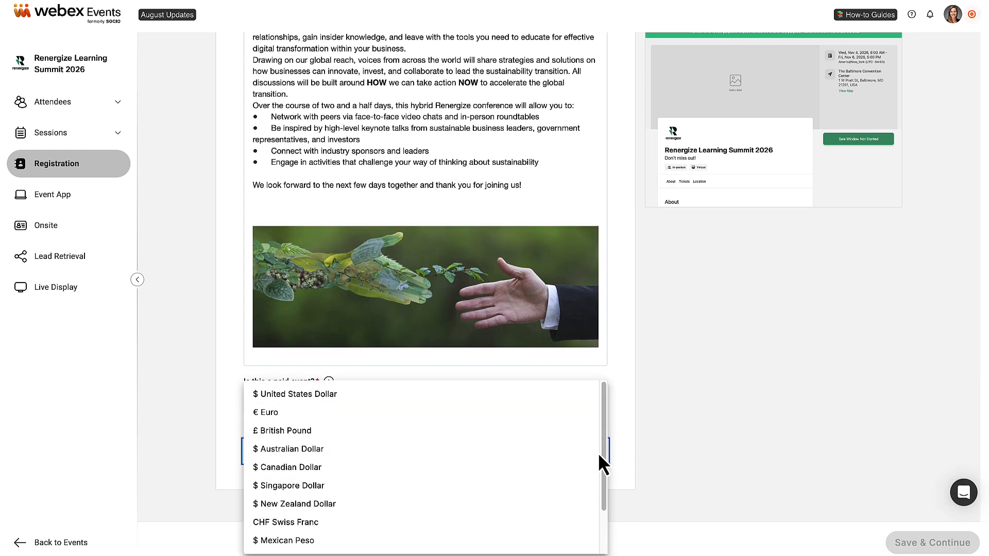
left_click(515, 404)
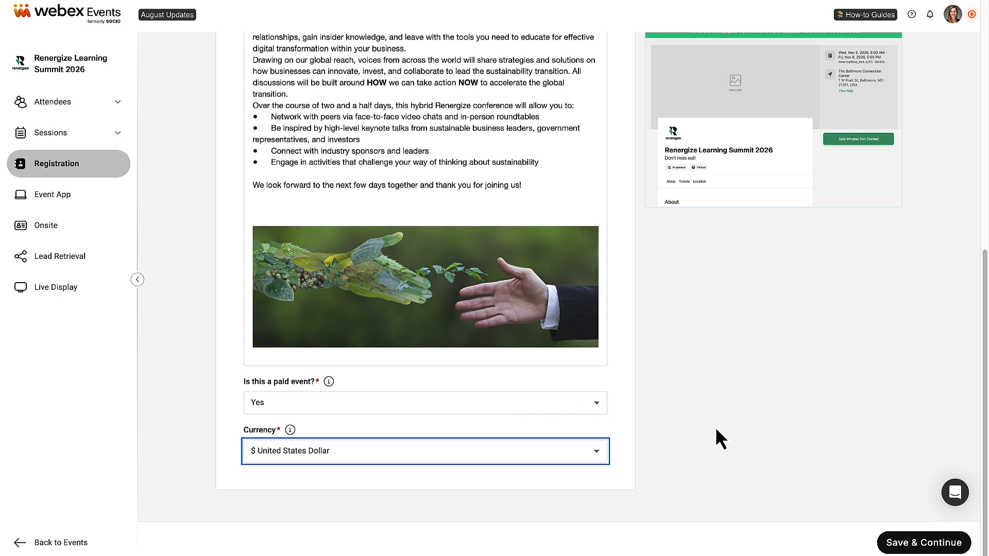
left_click(886, 544)
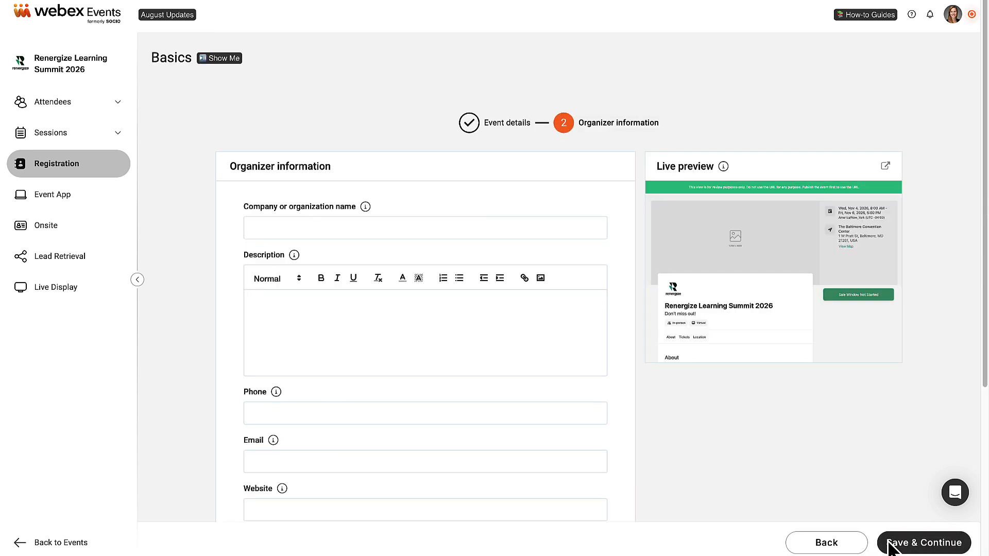
- Enter Renergize as organizer with the company description and sales contact e-mail, then save
left_click(290, 229)
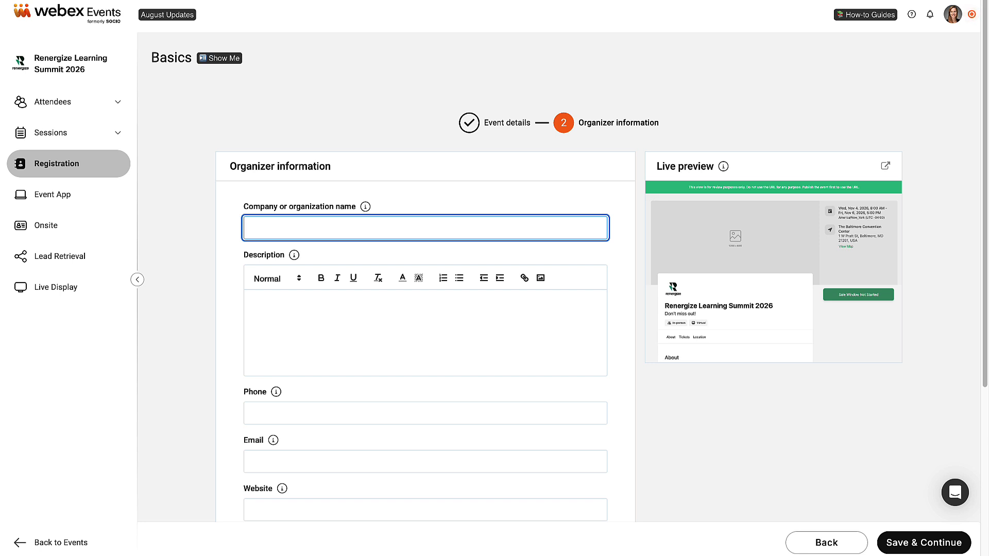
type("Renergize")
left_click(266, 307)
type("\"Clean energy for a better world\". The Renergize headquarters is a corporate campus on the outskirts of Eugene, Oregon, with several buildings for sustainable chemistry, materials science, advanced equipment design, and automation. The headquarters has around 5,000 workers. Four recycling centers have an average of 1,200 employees each. We provide on-site recycling, material recovery, and supply chain distribution in key cities and regions (3 in the US and 1 in Europe).  Four satellite offices contain about 300 employees each. We provide additional development and logistics in key cities and subregions (San Francisco, NYC, Shanghai, and Berlin).  About 25 percent of the Renergize workforce is fully remote. 45 percent work remotely 2-3 days a week.")
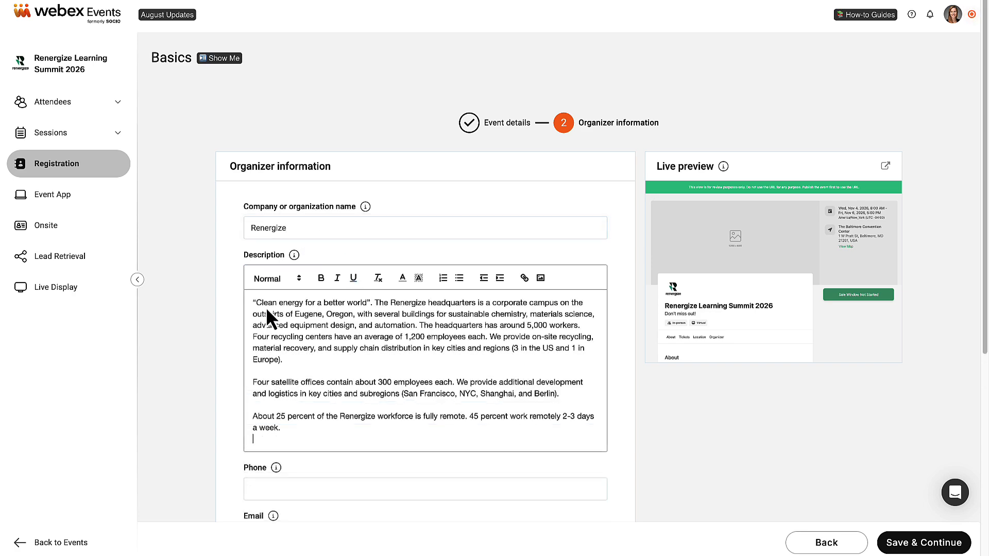
scroll(522, 217, "down", 6)
left_click(515, 210)
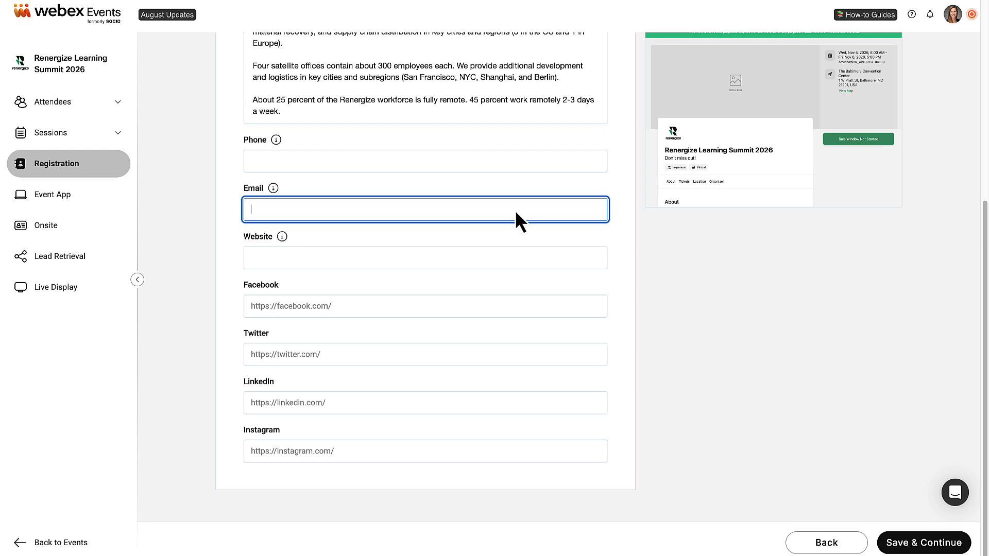
key("ctrl+v")
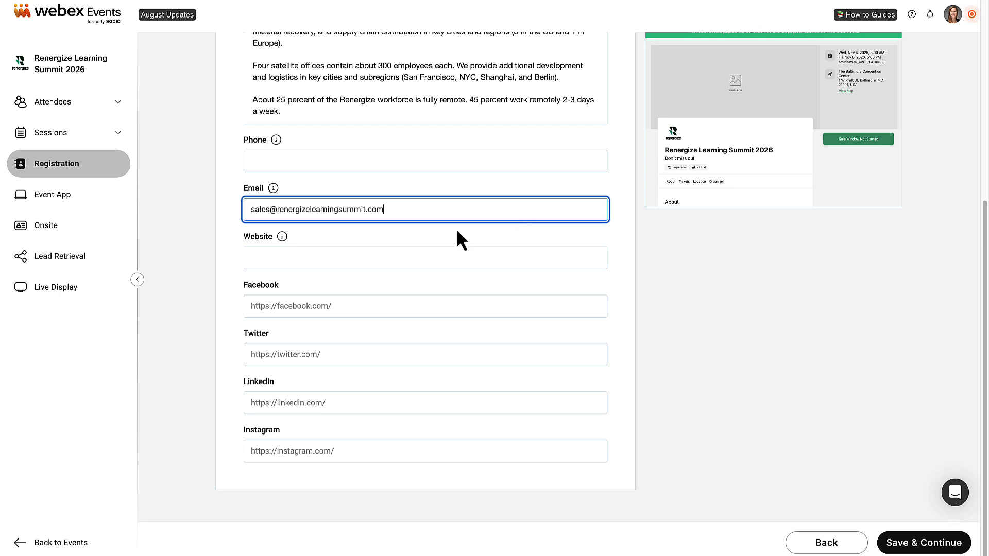
left_click(920, 545)
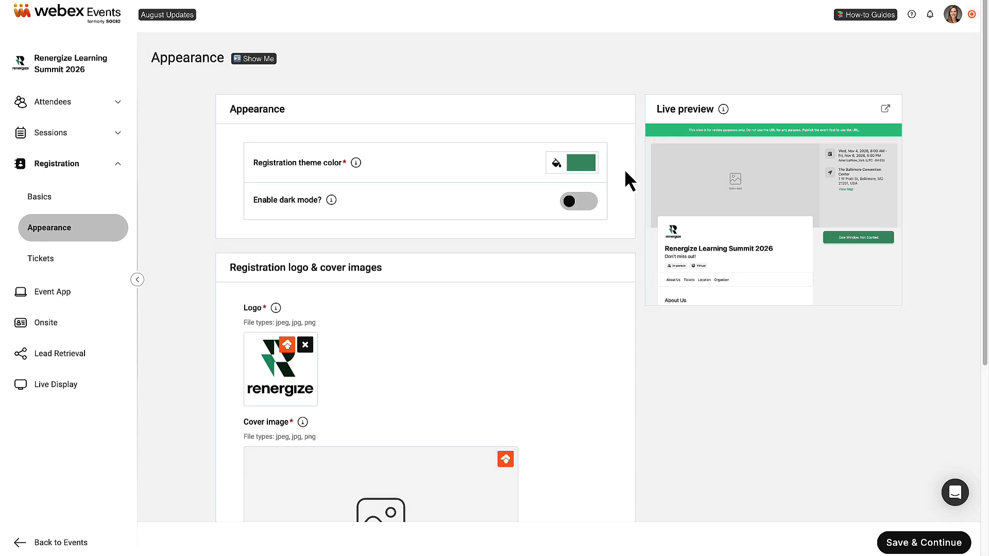
- Try dark mode on the registration page, revert it, and choose to upload a cover image
left_click(584, 206)
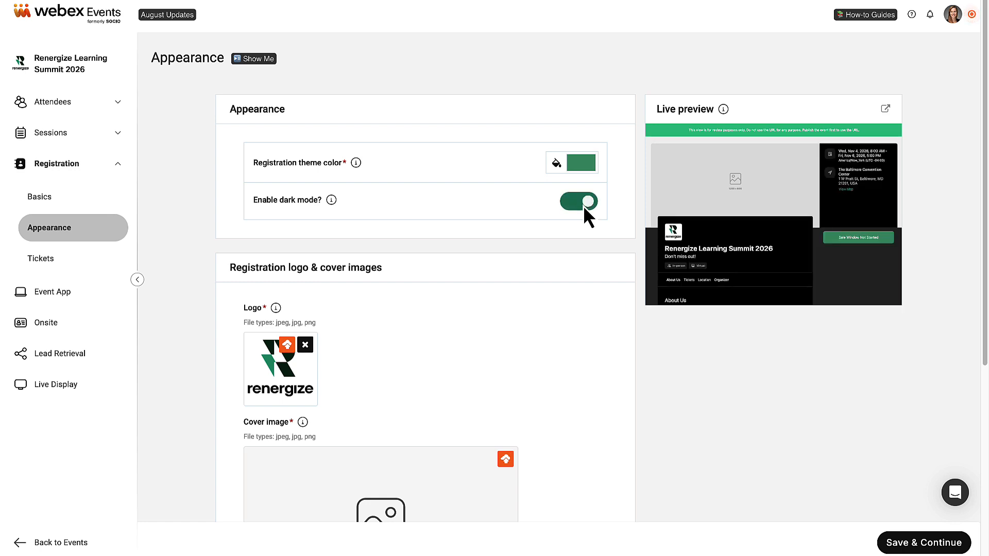
left_click(570, 206)
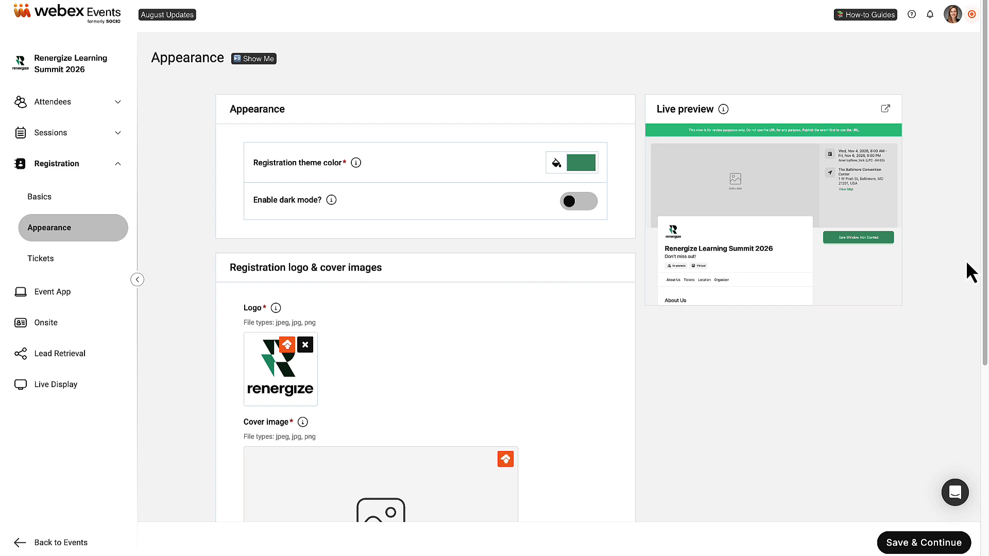
scroll(984, 254, "down", 5)
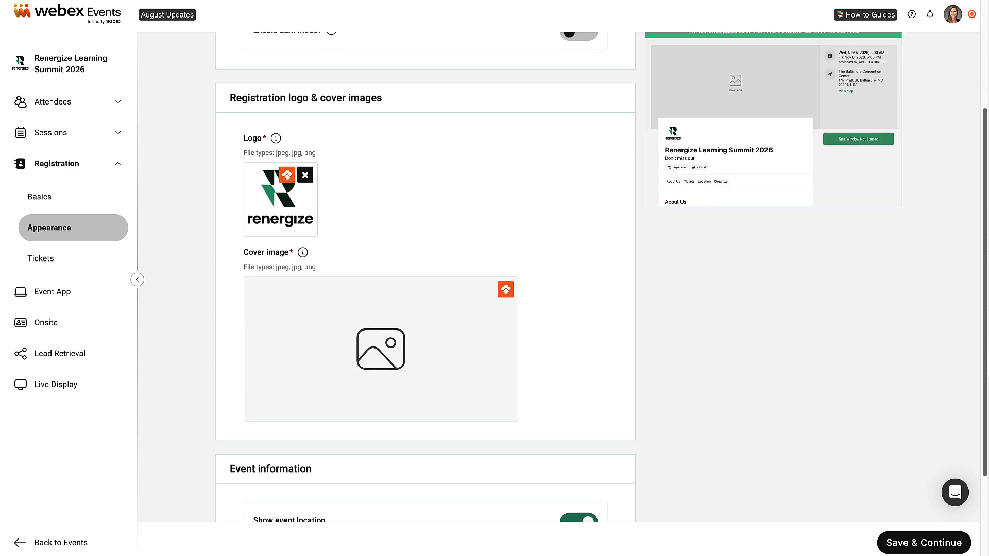
scroll(985, 253, "down", 1)
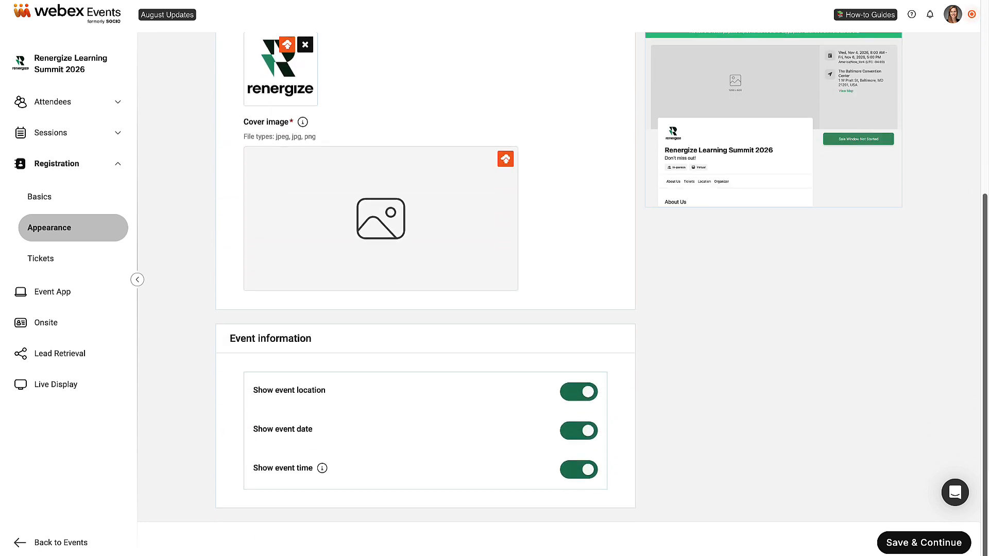
left_click(505, 160)
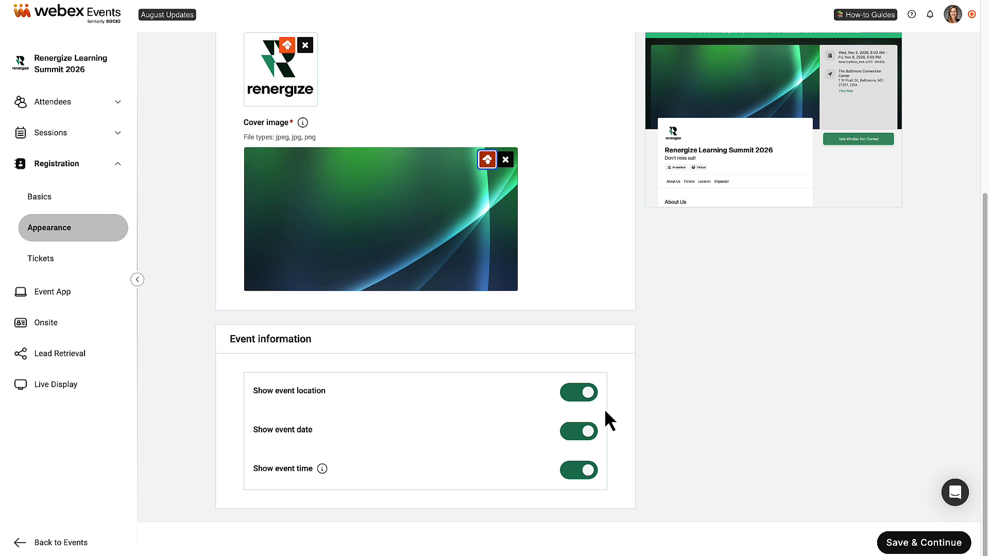
- Show the event location, date and time on the registration page and save appearance
left_click(574, 397)
left_click(574, 396)
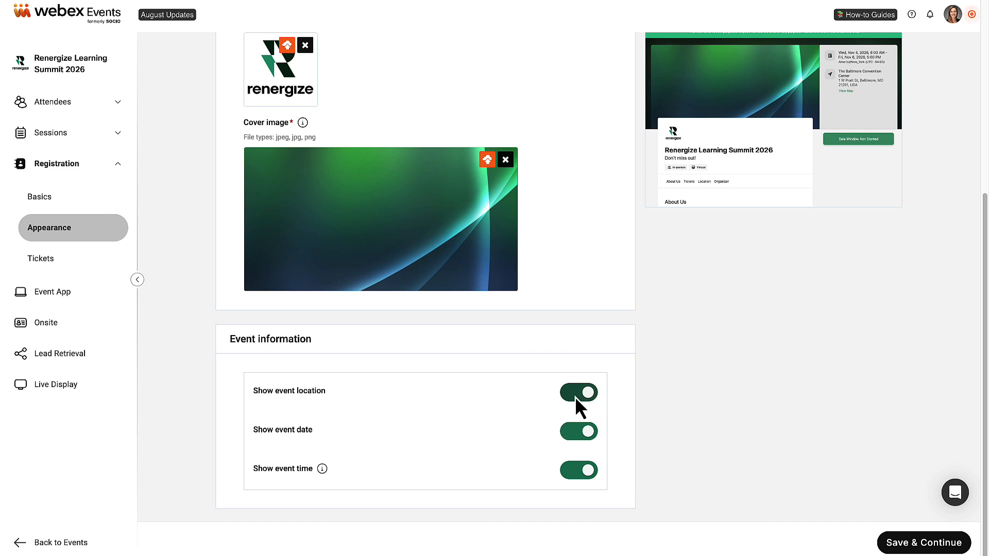
left_click(576, 435)
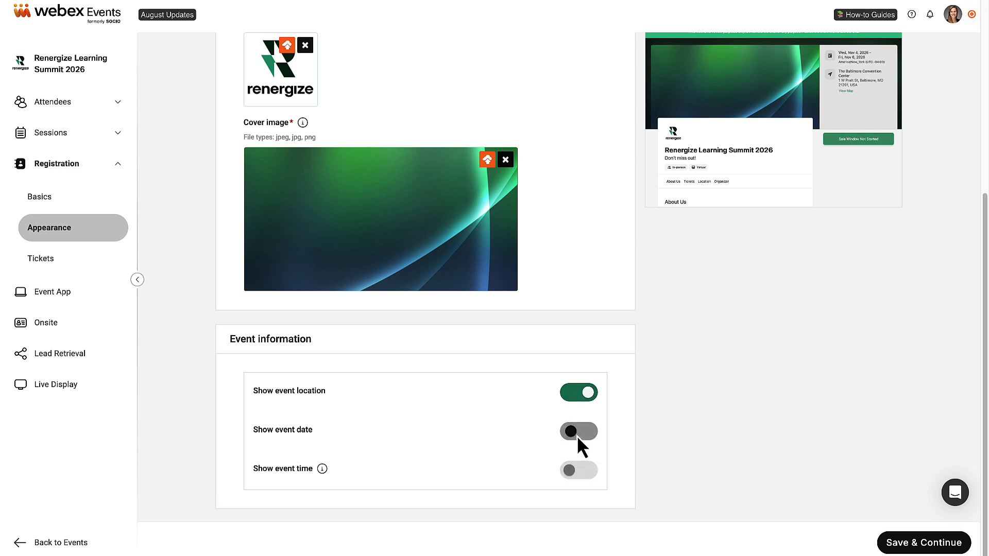
left_click(577, 436)
left_click(583, 474)
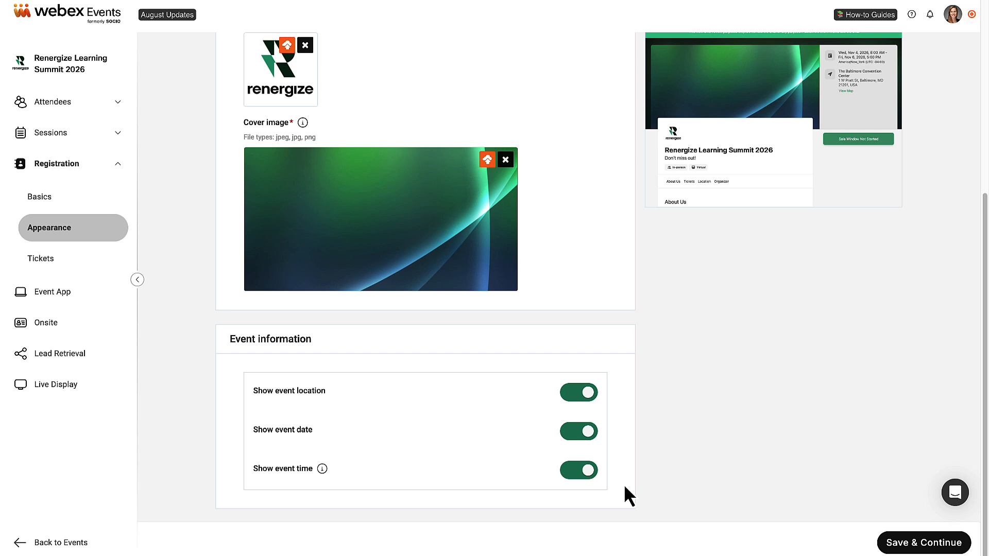
left_click(889, 548)
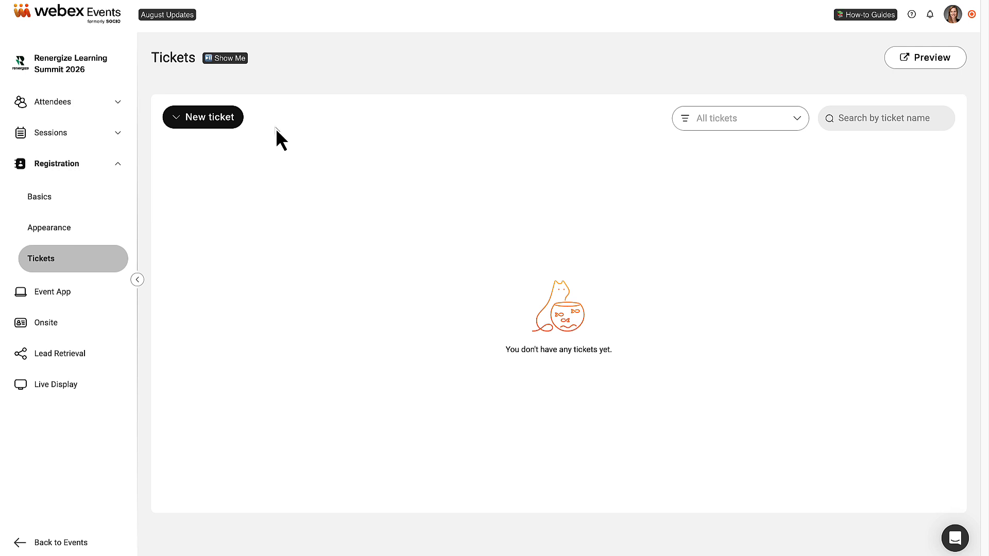
- Create a paid ticket 'Early Bird General Admission', quantity 100, price $15, with a pasted description
left_click(227, 120)
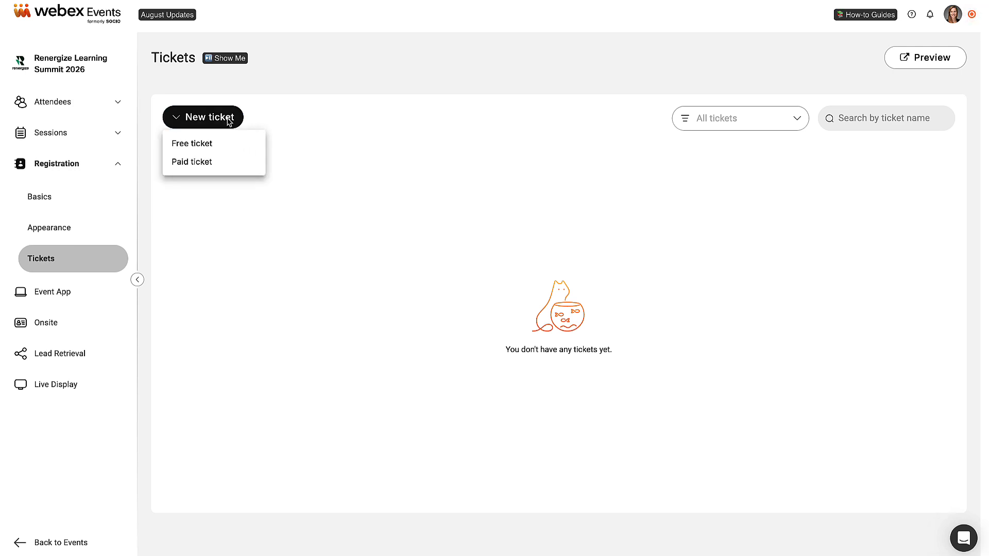
left_click(219, 167)
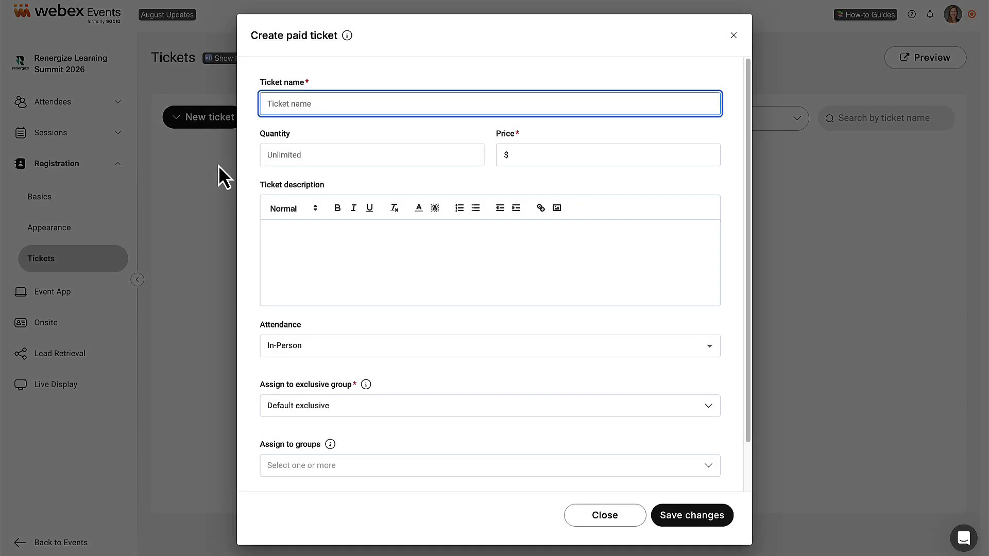
type("Early Bird General Admission")
left_click(301, 154)
type("100")
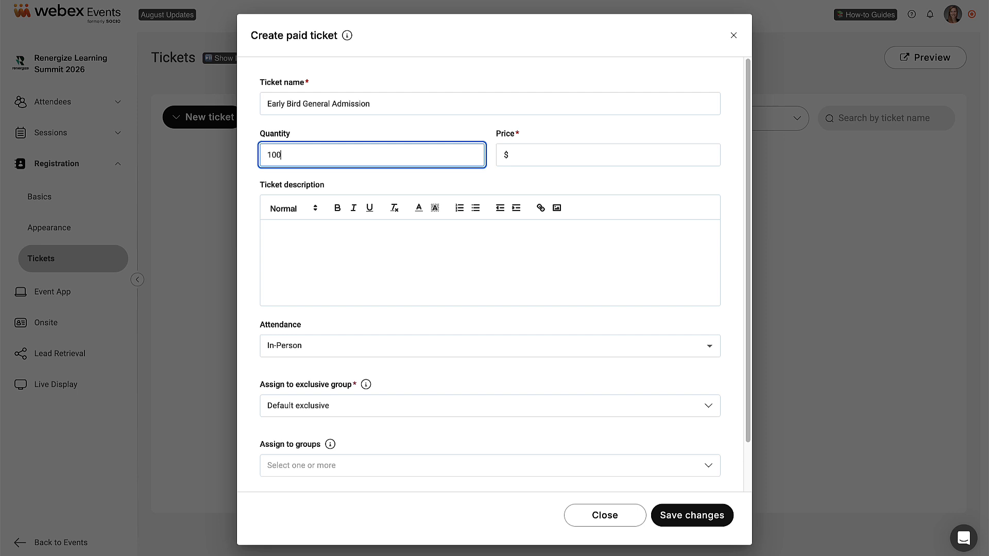
left_click(511, 159)
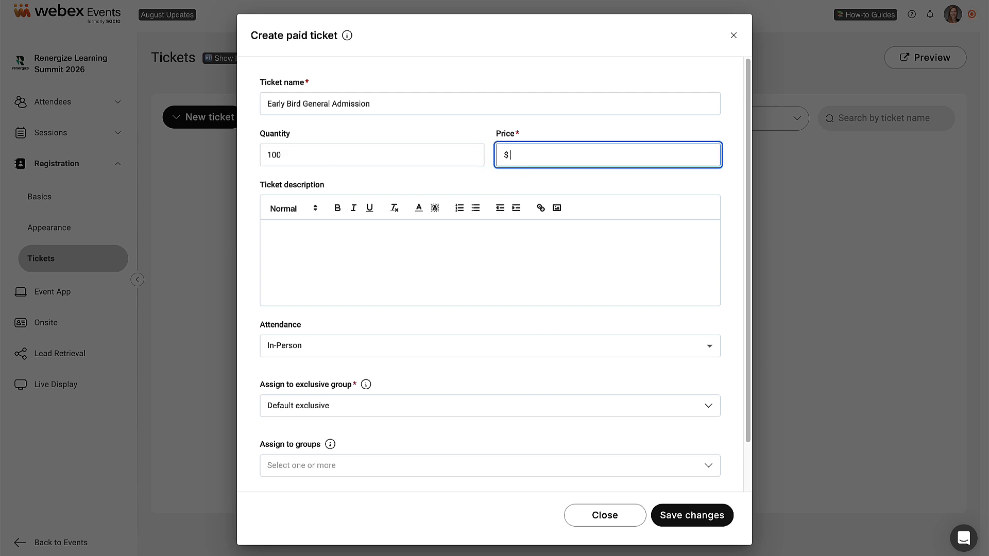
type("15")
left_click(422, 242)
type("Ticket packages for the Renergize Learning Summit go on-sale at a special EARLY BIRD rate of $15 from September 1 through 10, or while supplies last. Offer is limited to four tickets per transaction.")
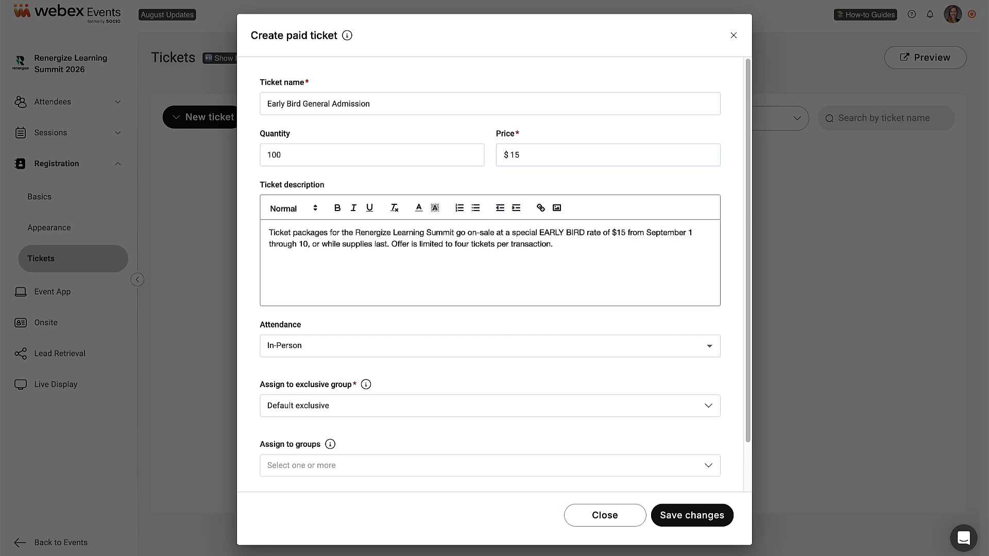
- Keep the ticket In-Person and assign it to the General Admission exclusive group
left_click(707, 347)
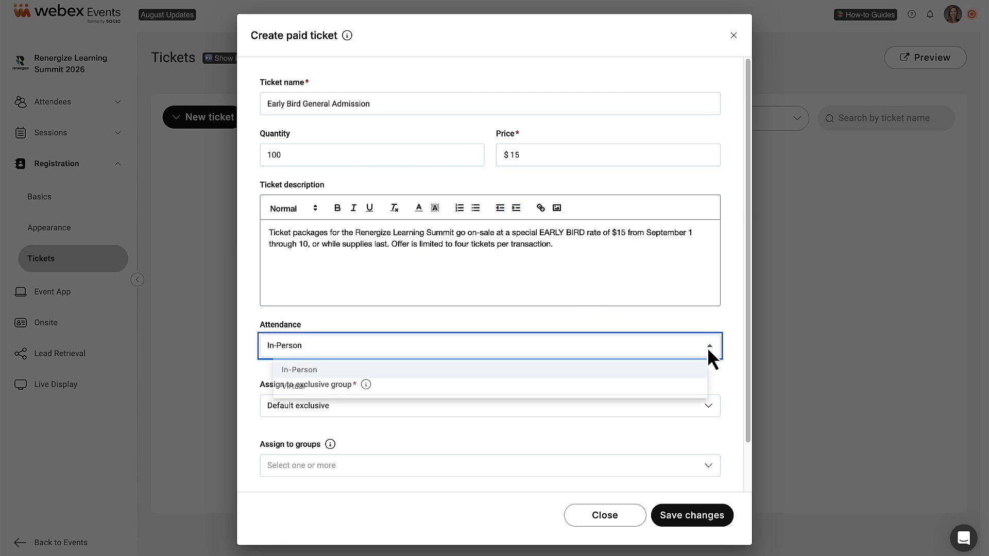
left_click(691, 369)
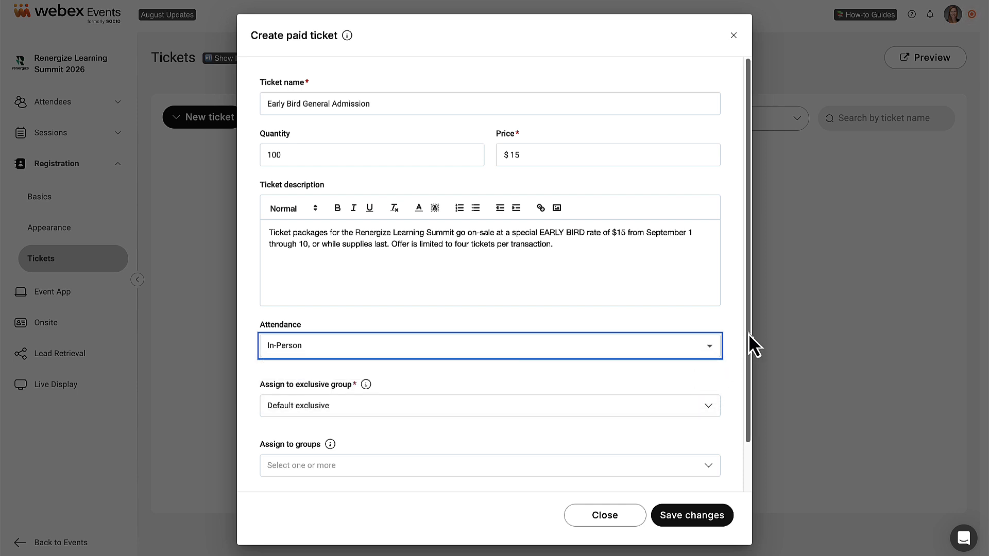
left_click_drag(748, 334, 752, 379)
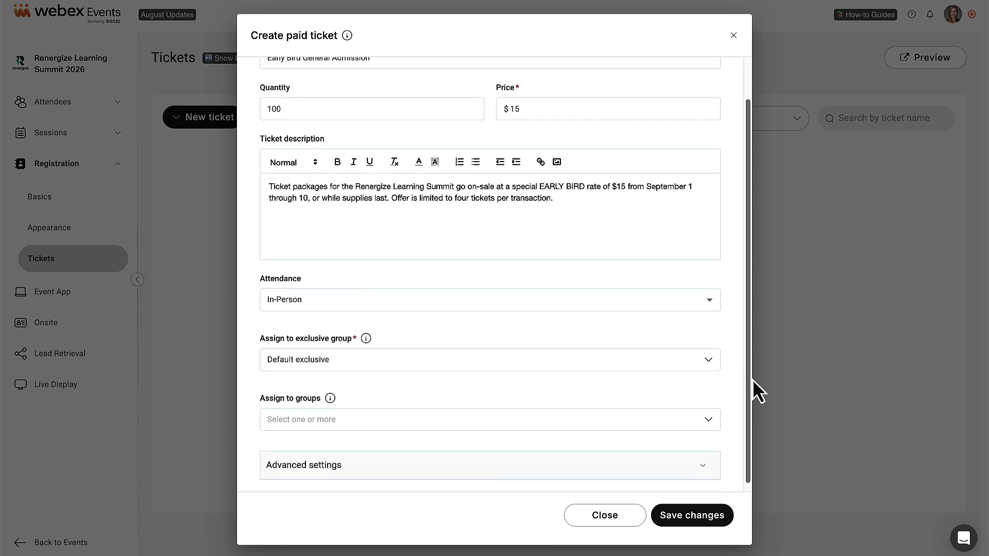
left_click(723, 355)
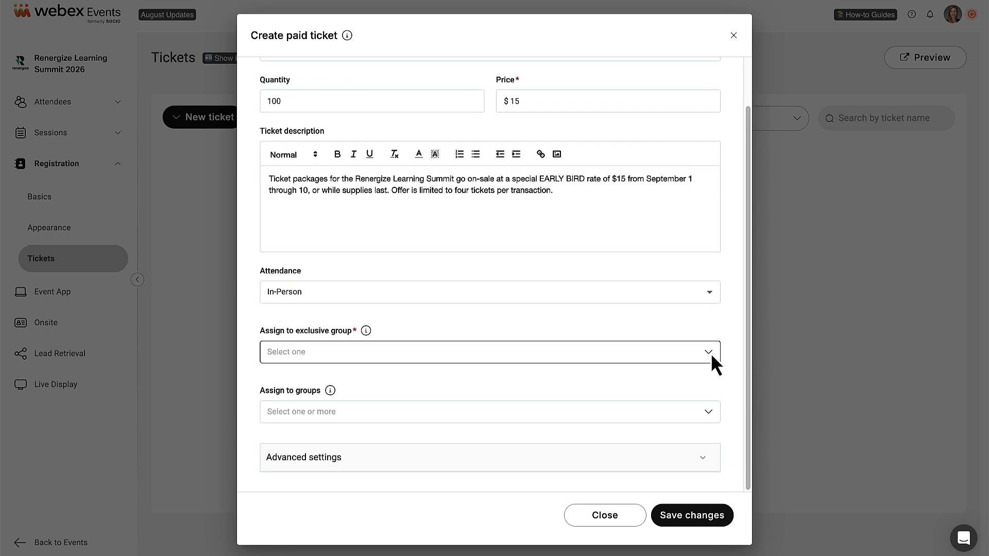
left_click(709, 353)
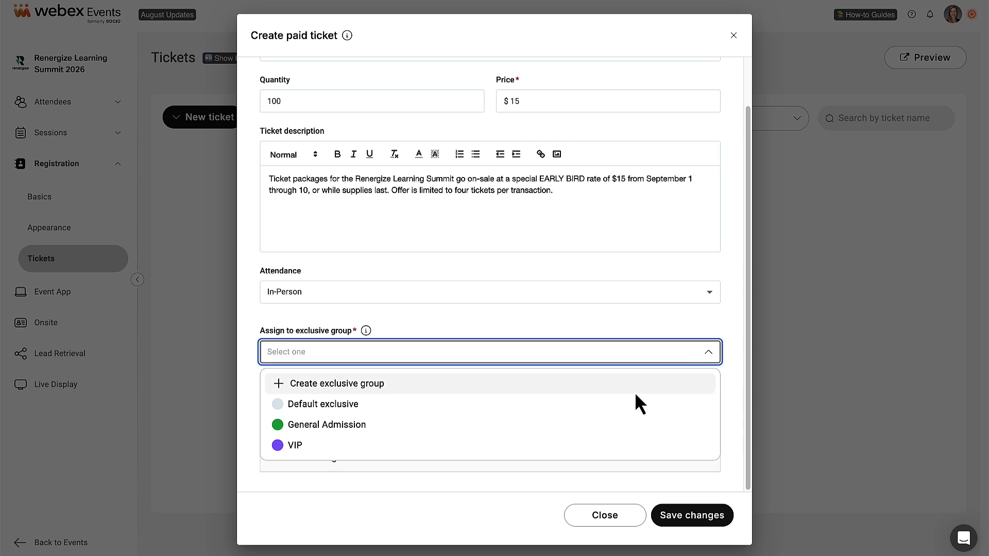
left_click(361, 429)
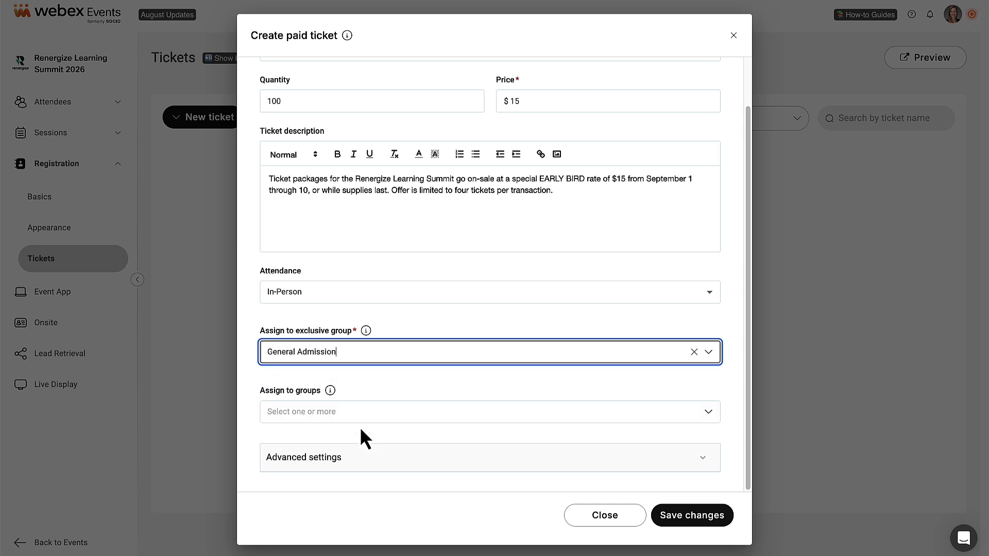
left_click(702, 457)
- Sell the ticket 9/1/2026 8:00 AM to 9/10/2026 11:00 PM, hide it, pass fees on, and save
left_click_drag(749, 262, 761, 427)
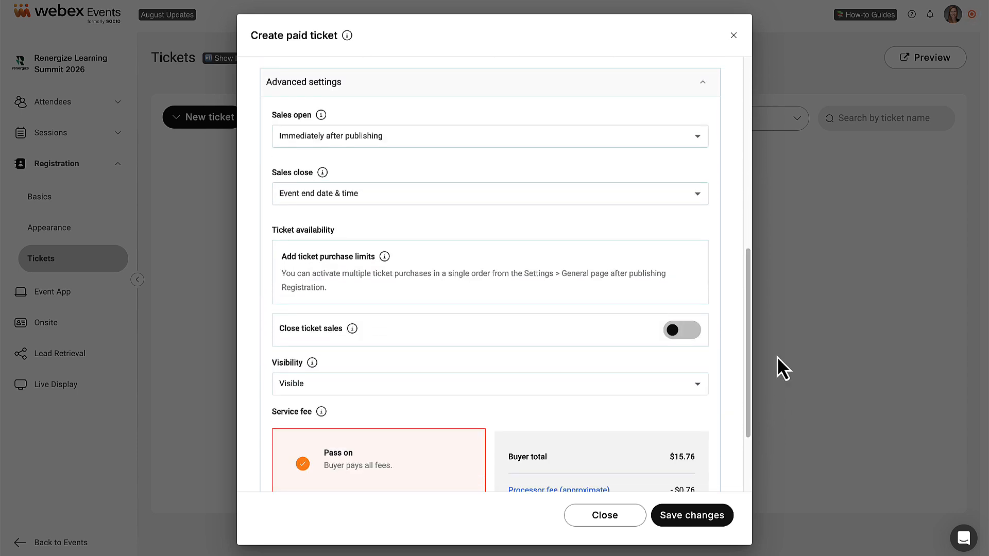
left_click(697, 137)
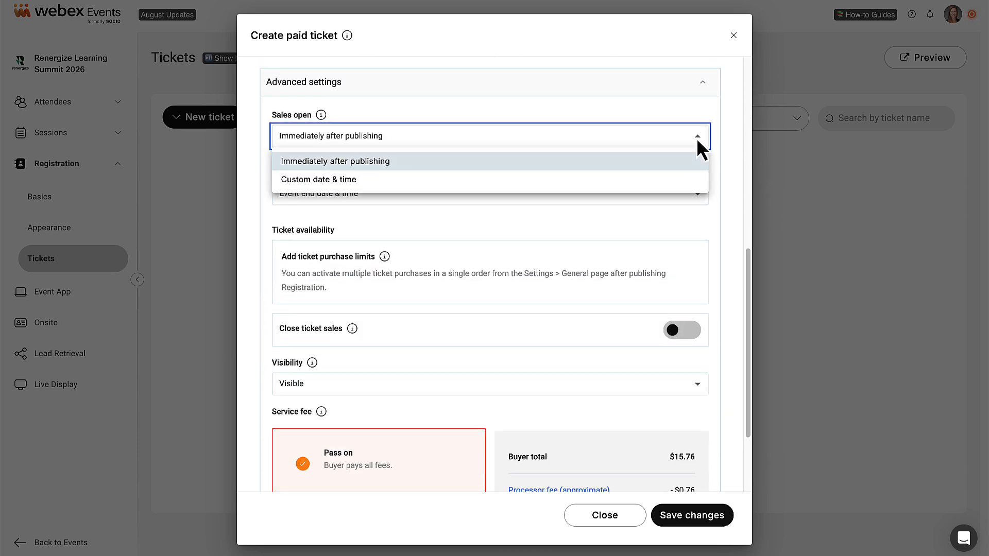
left_click(642, 177)
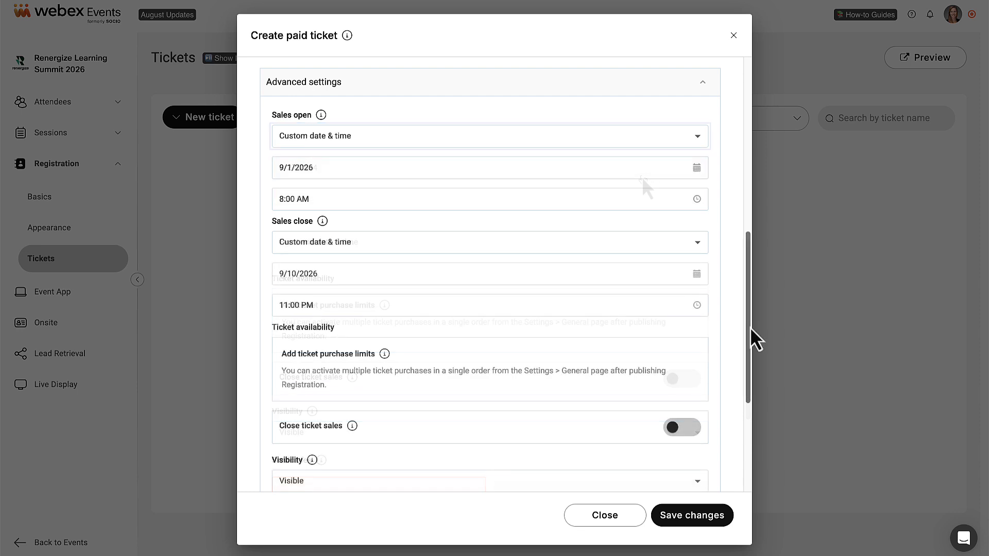
left_click_drag(749, 329, 752, 435)
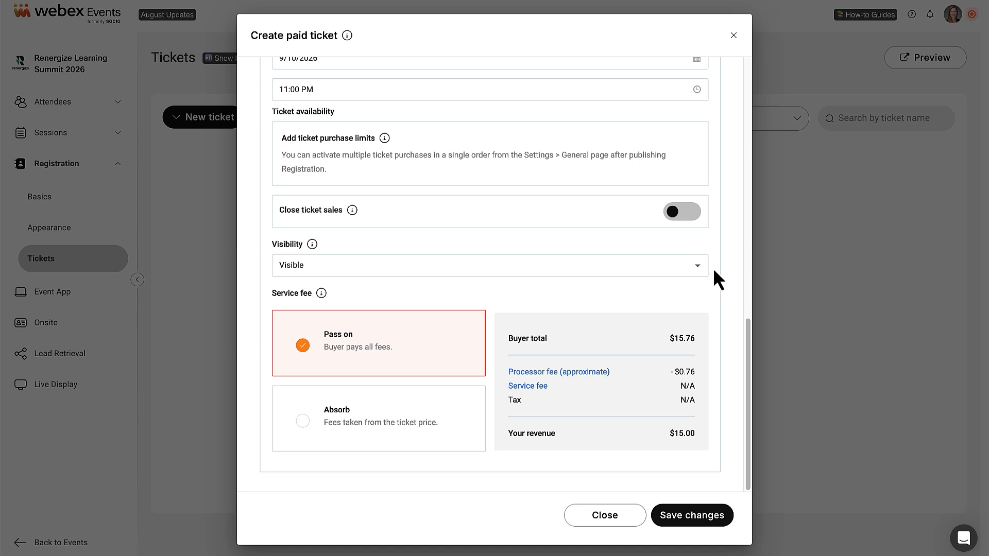
left_click(698, 267)
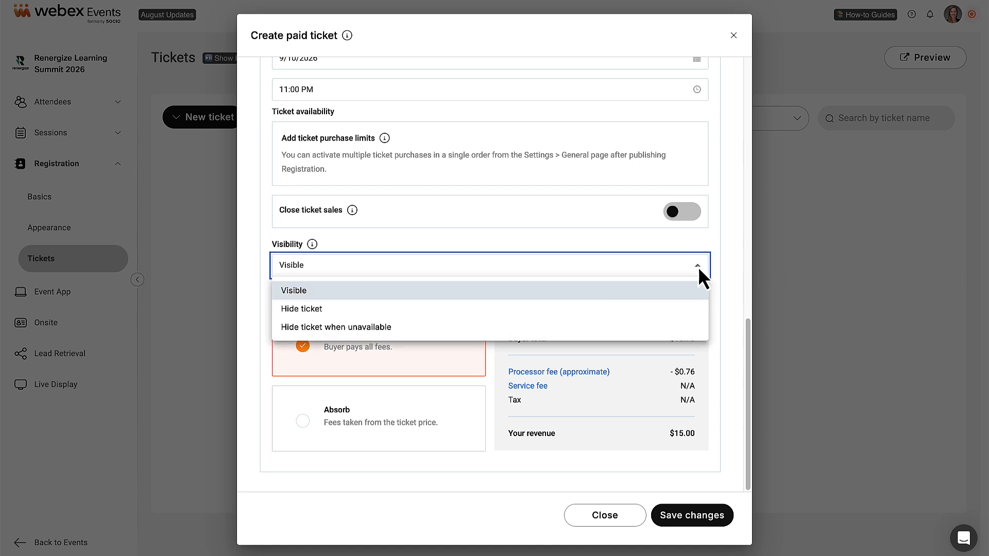
left_click(663, 312)
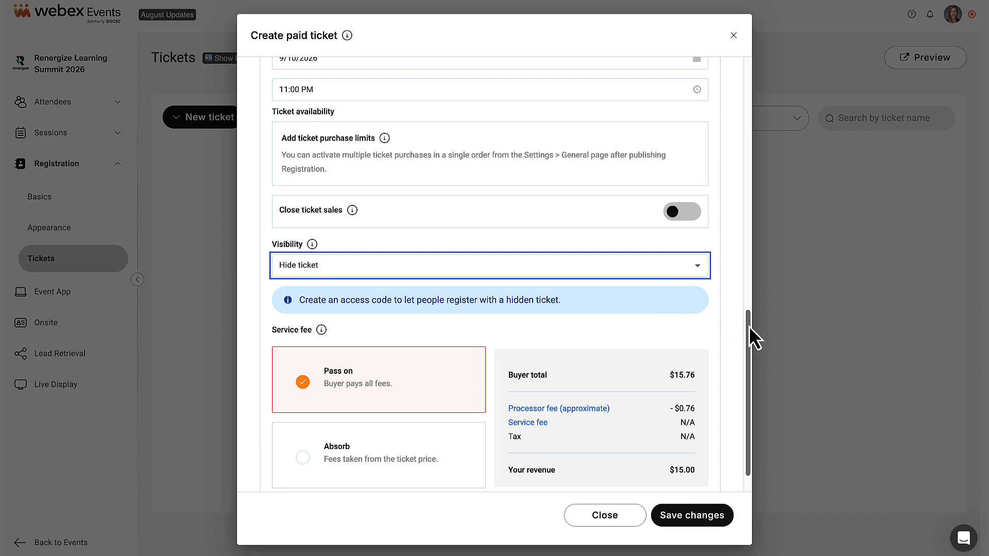
left_click_drag(749, 327, 750, 345)
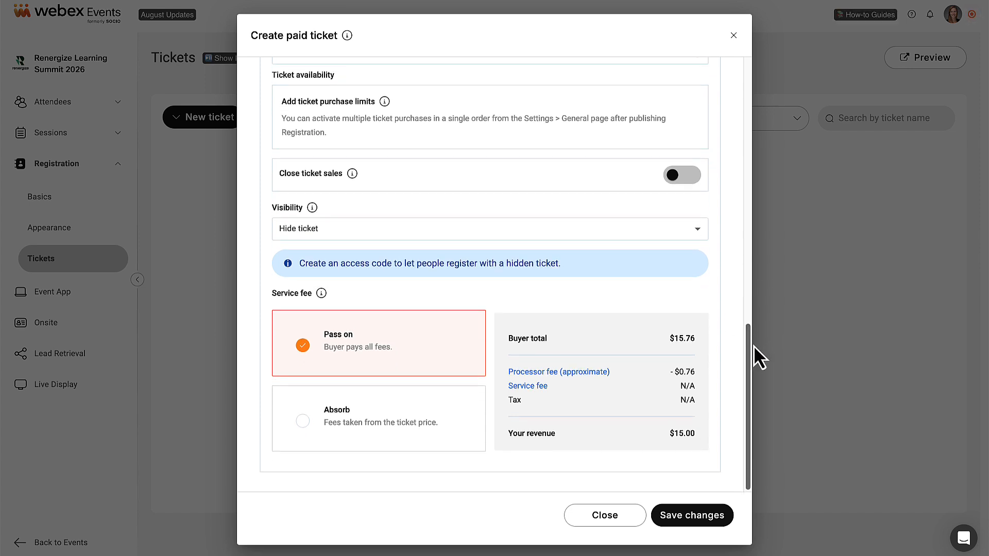
left_click(302, 421)
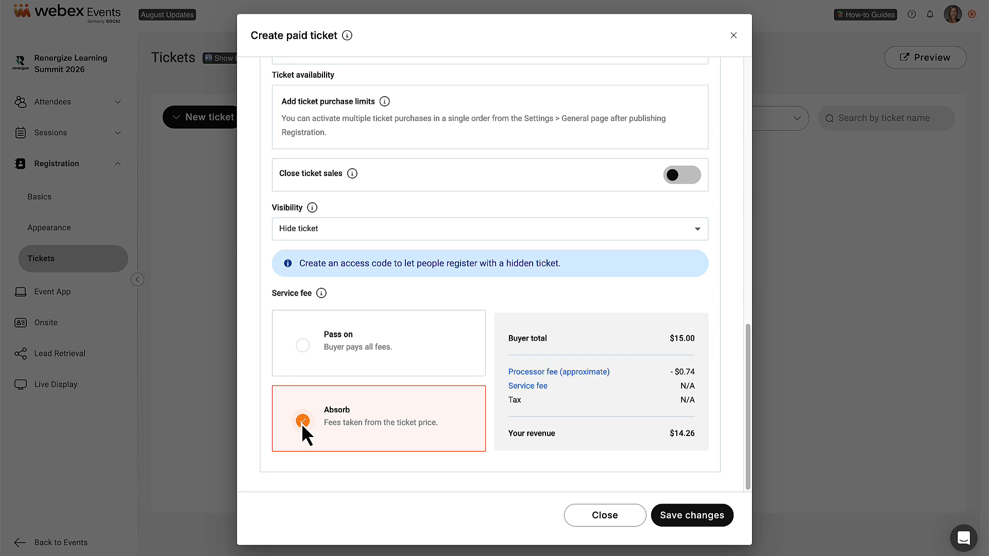
left_click(302, 346)
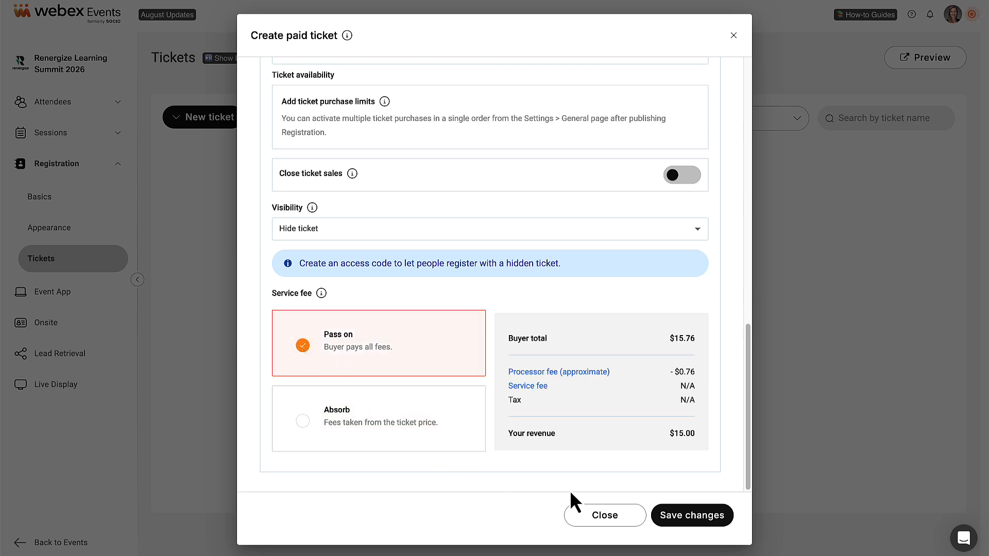
left_click(694, 516)
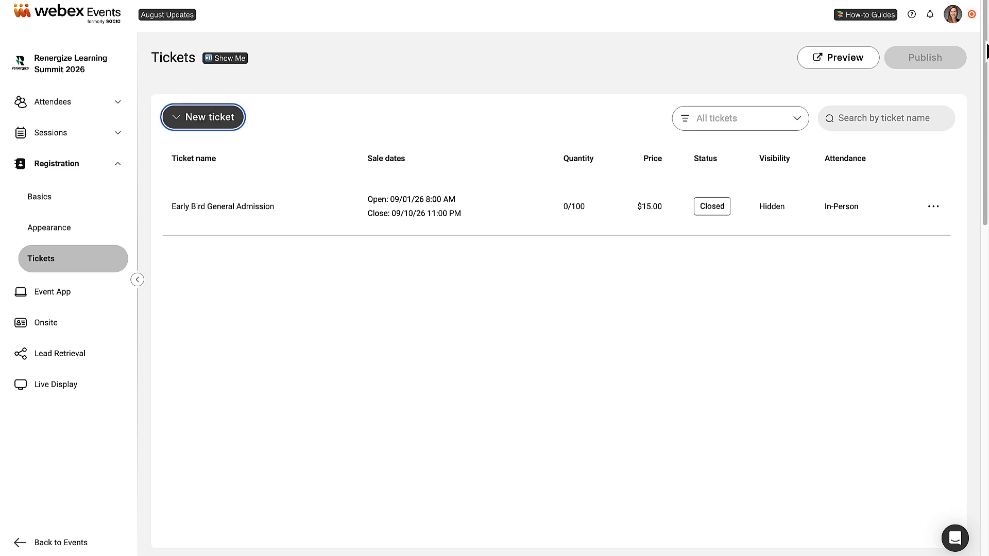
scroll(986, 51, "down", 2)
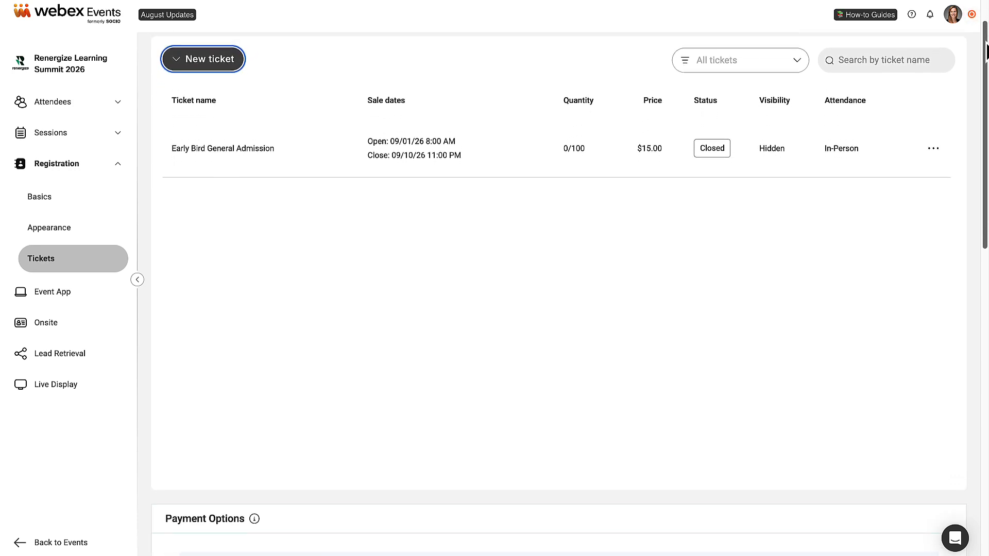
left_click_drag(986, 51, 986, 244)
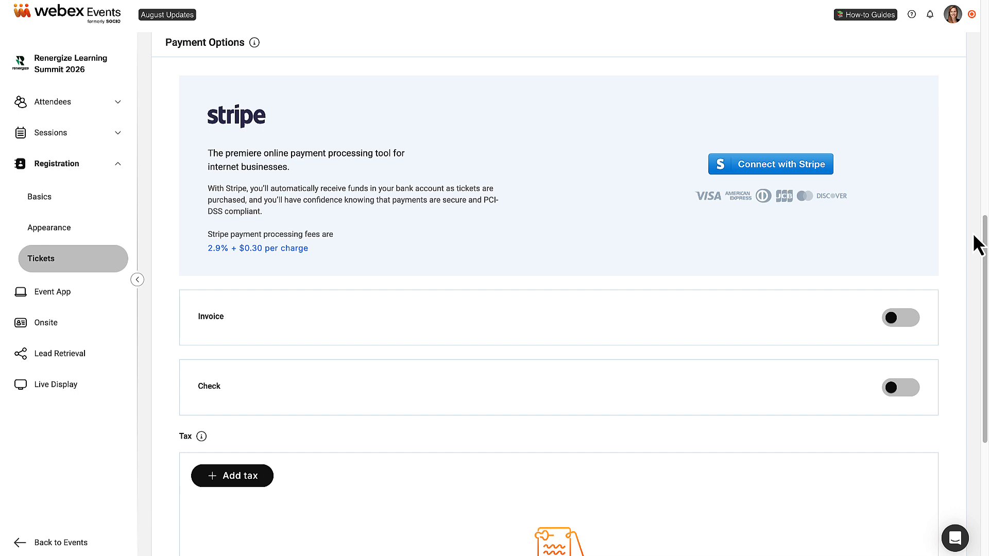
- Enable invoice and check payment methods and preview the sample PDF invoice
left_click(908, 322)
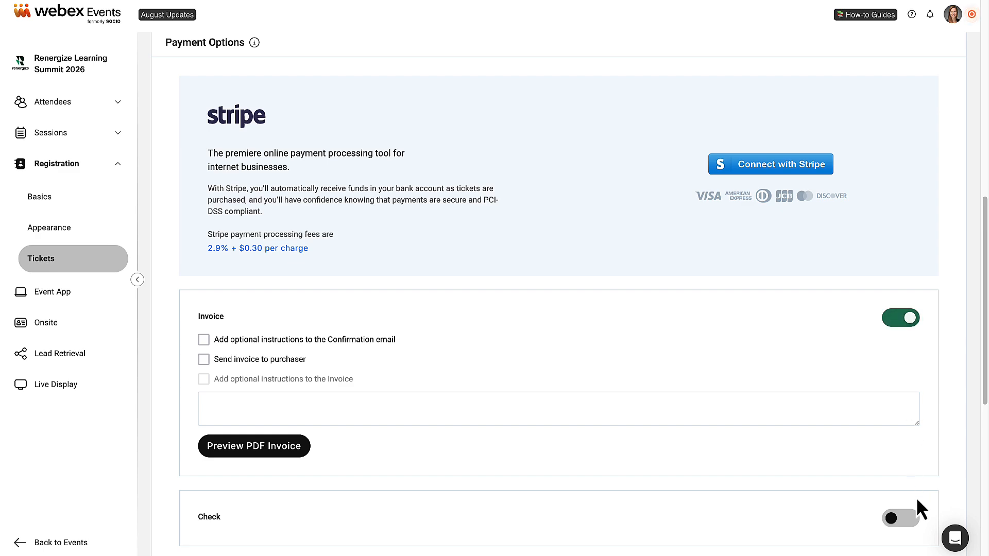
left_click(913, 523)
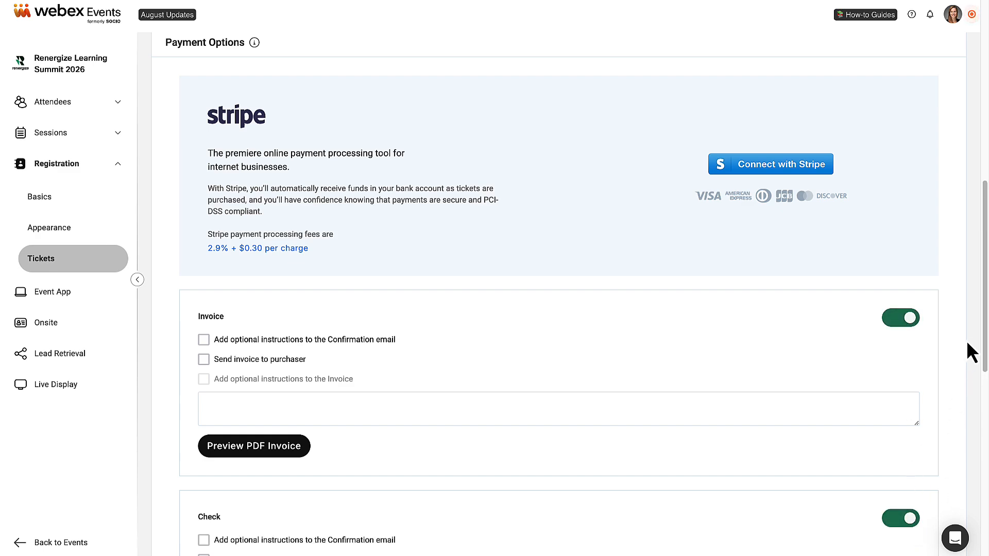
left_click_drag(985, 340, 986, 397)
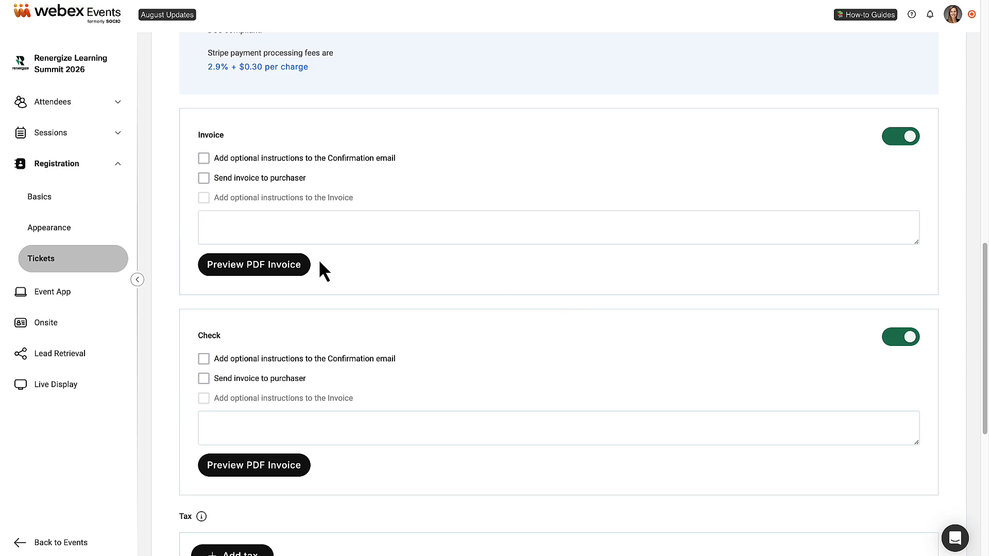
left_click(283, 263)
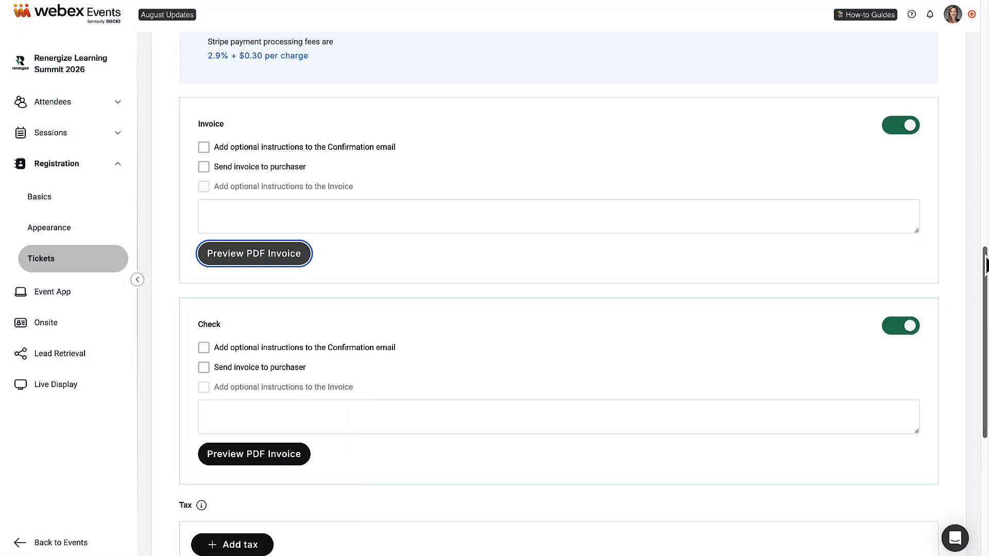
scroll(558, 288, "down", 6)
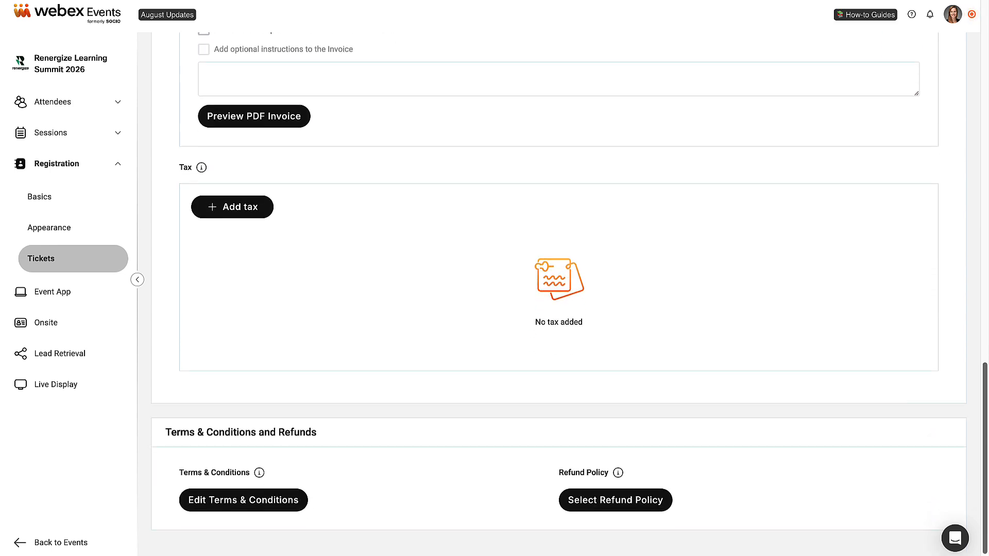
scroll(822, 471, "down", 1)
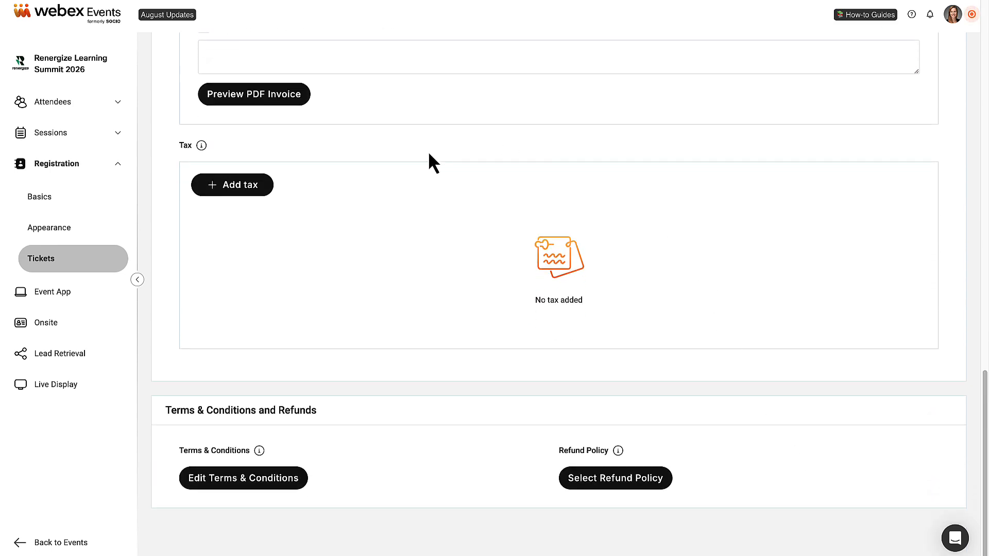
left_click(241, 189)
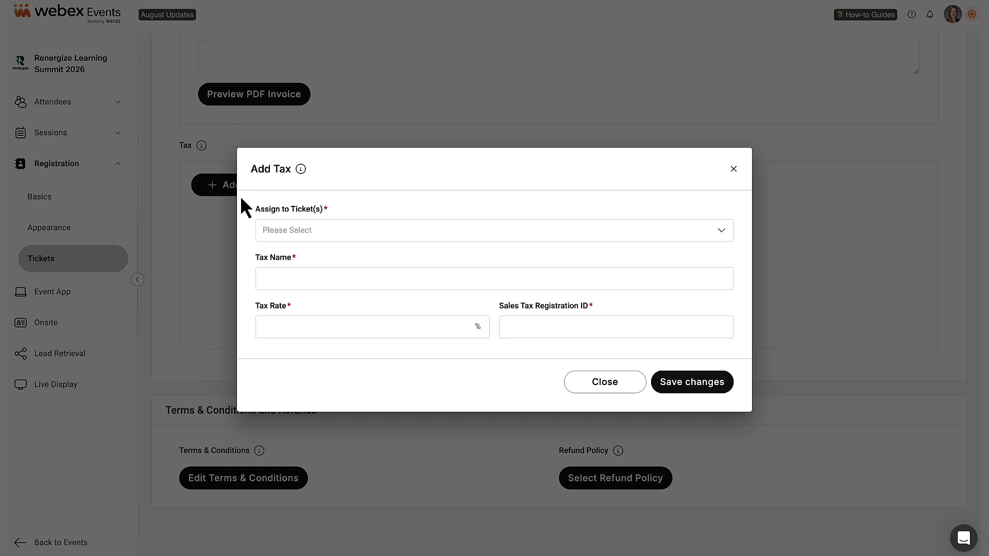
left_click(639, 389)
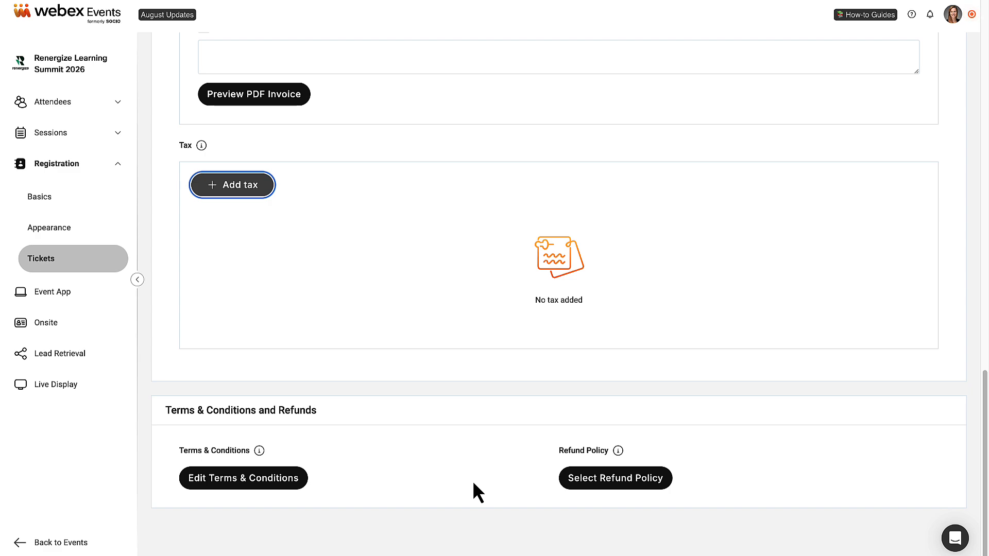
- Set the refund policy to allow refunds up to 7 days before the event start
left_click(280, 481)
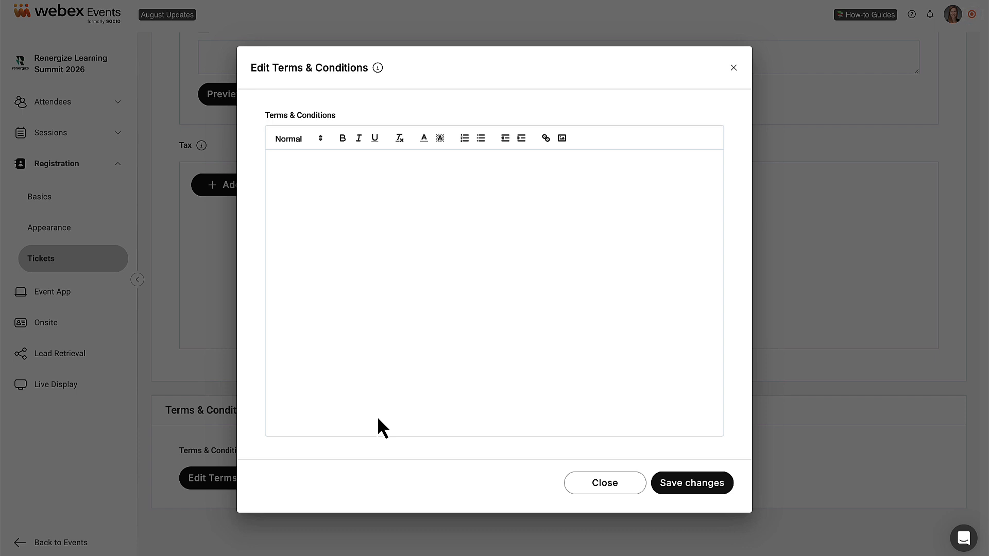
left_click(604, 484)
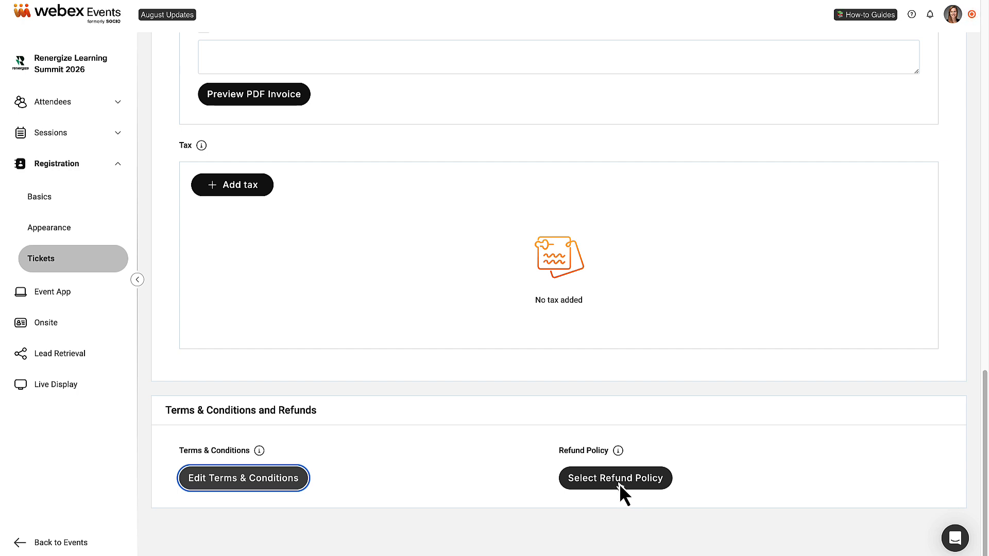
left_click(619, 479)
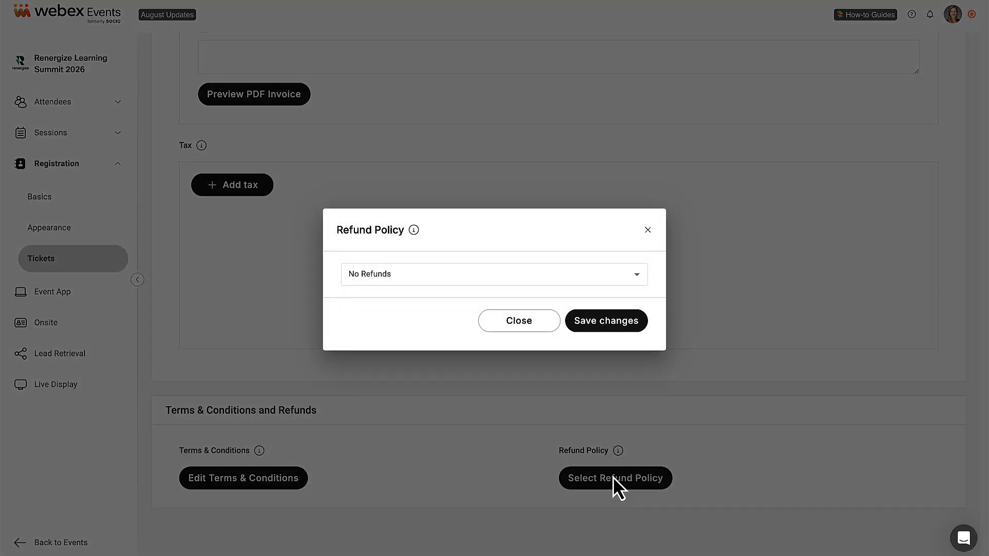
left_click(638, 276)
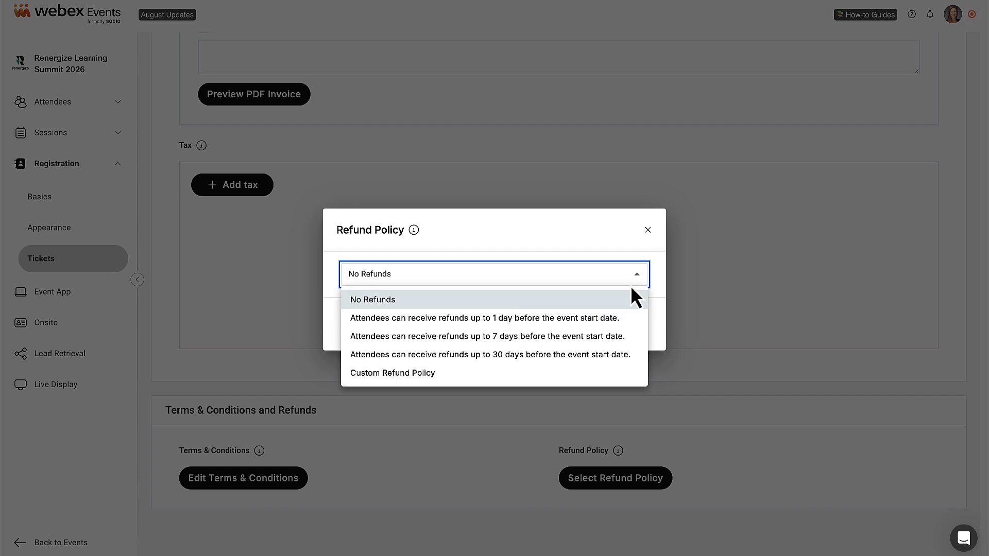
left_click(610, 338)
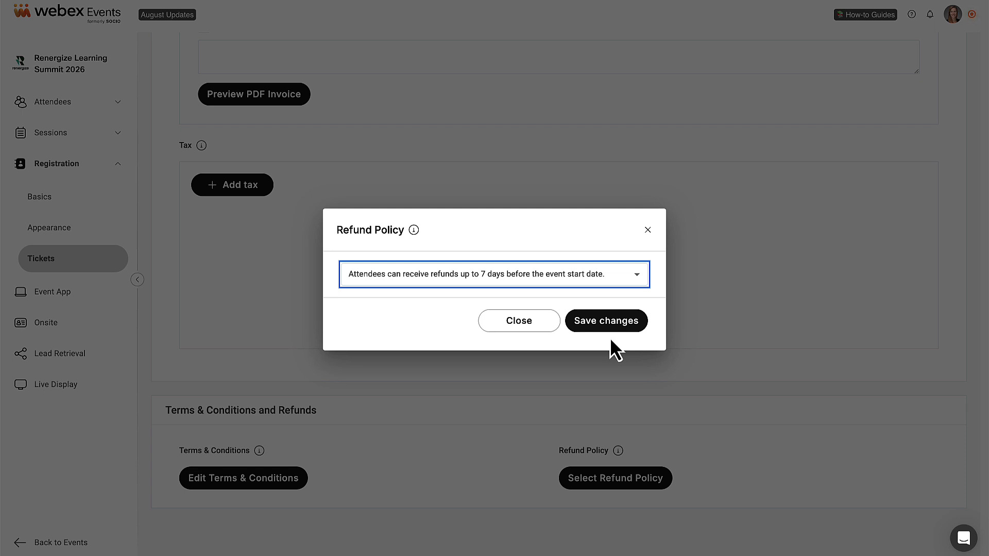
left_click(613, 327)
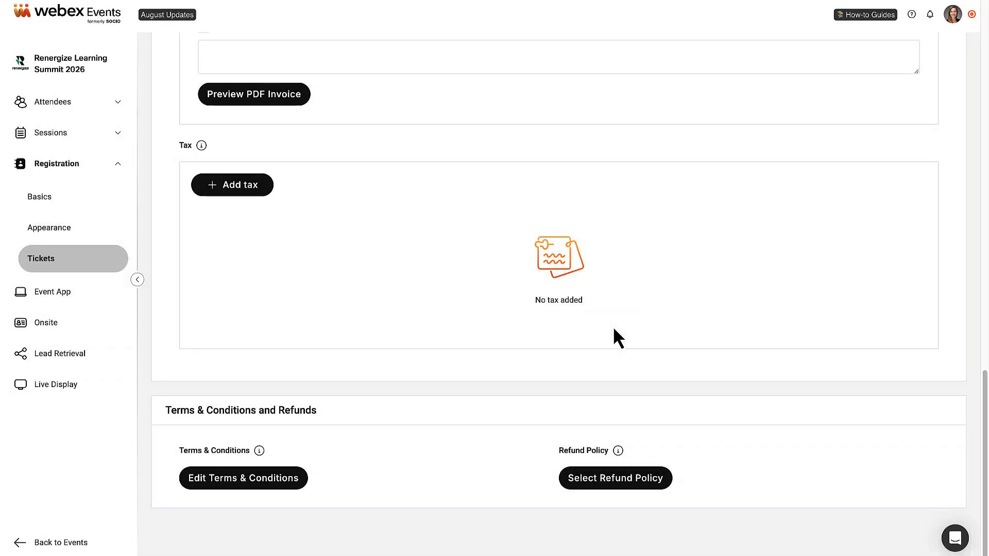
- Publish the Renergize Learning Summit 2026 registration, copy its page link, and continue to metrics
left_click_drag(984, 401, 986, 26)
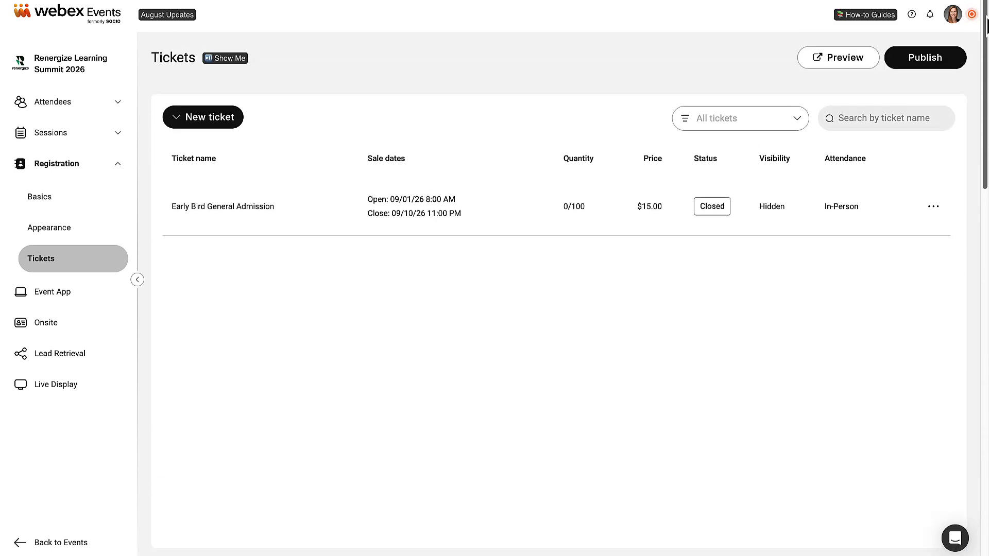
left_click(917, 57)
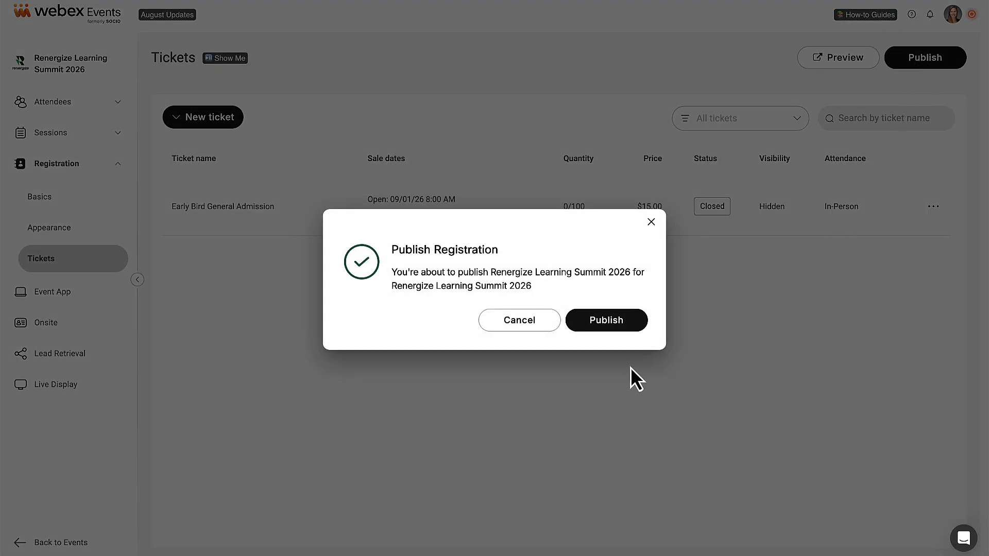
left_click(609, 322)
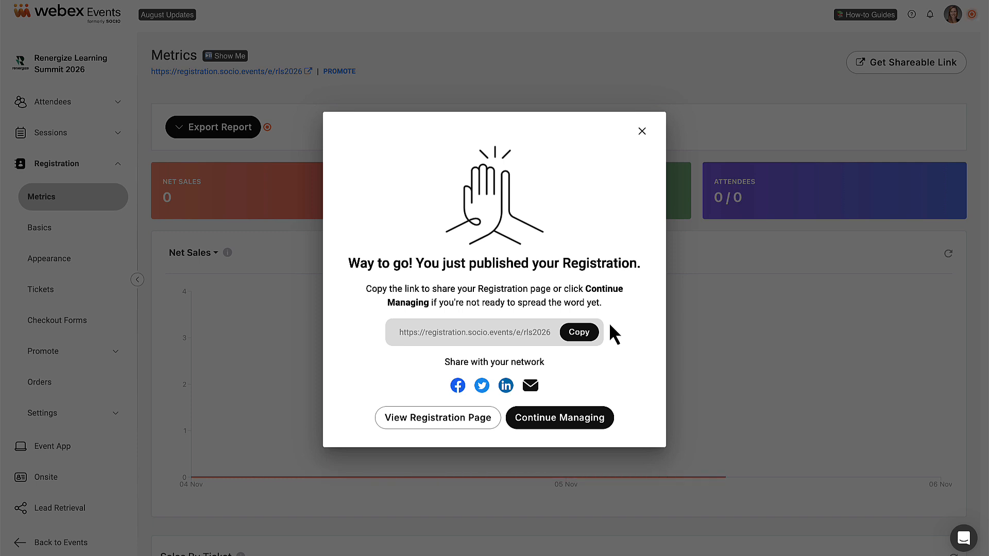
left_click(582, 336)
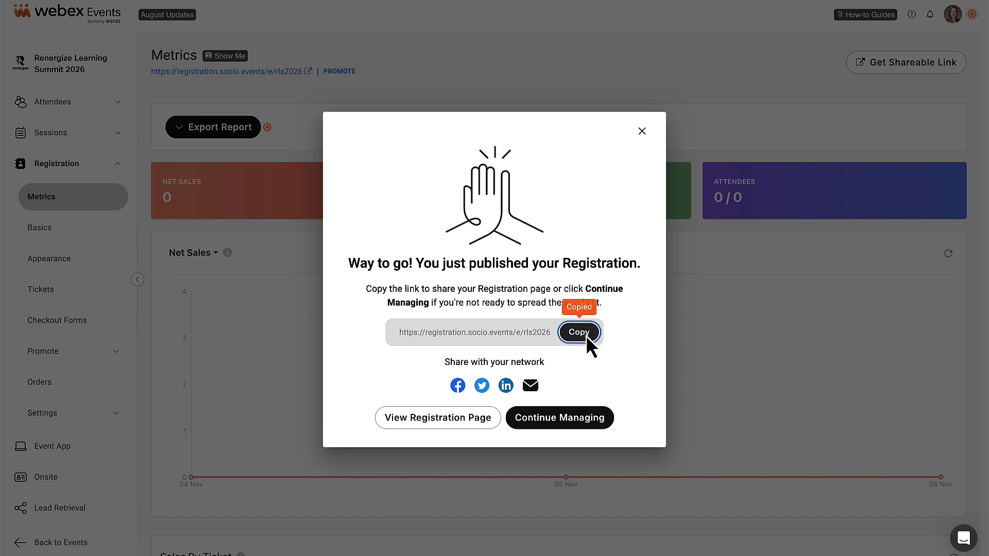
left_click(583, 418)
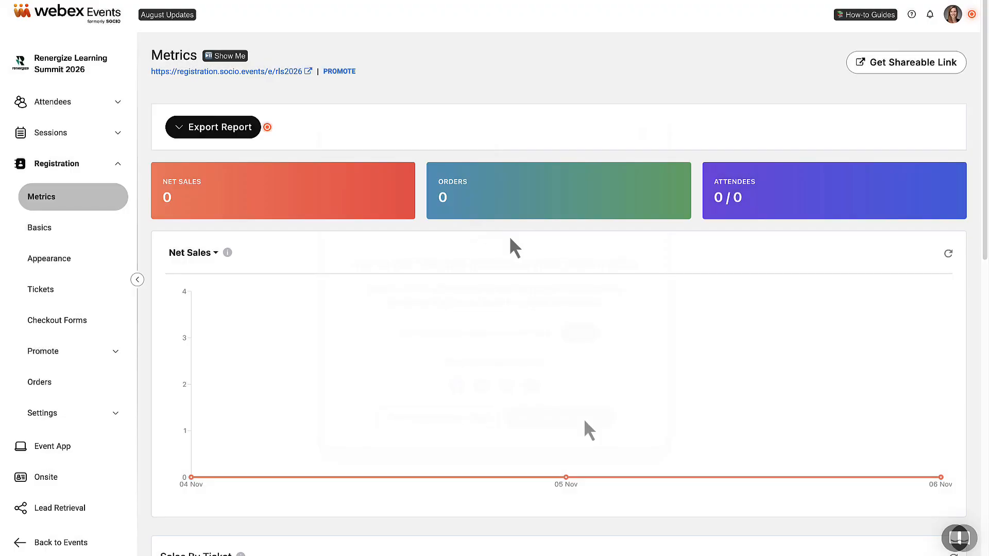